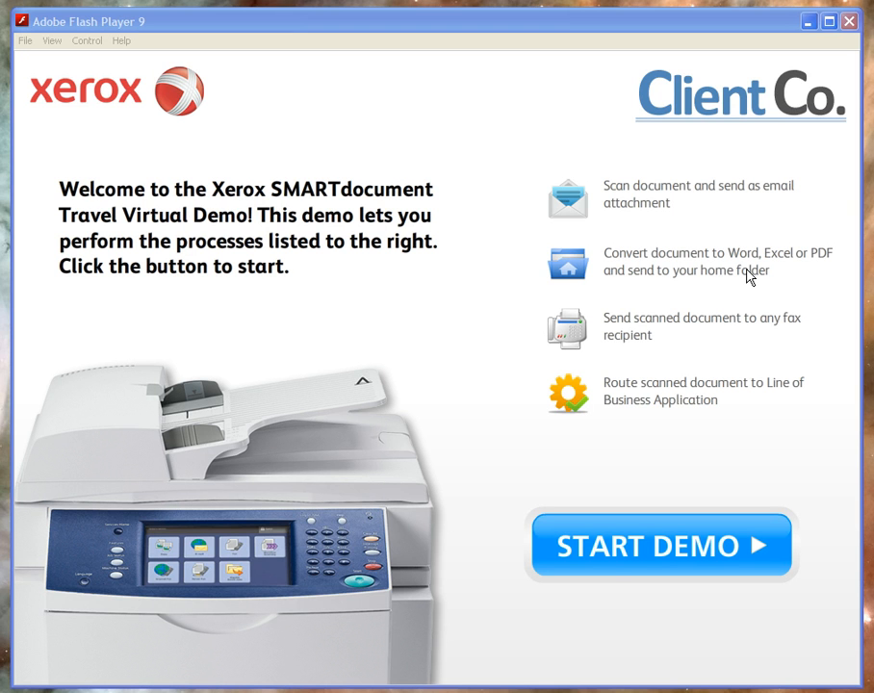
Start the Xerox demo to view its Start Workflow screen, and close the demo player.
click(695, 547)
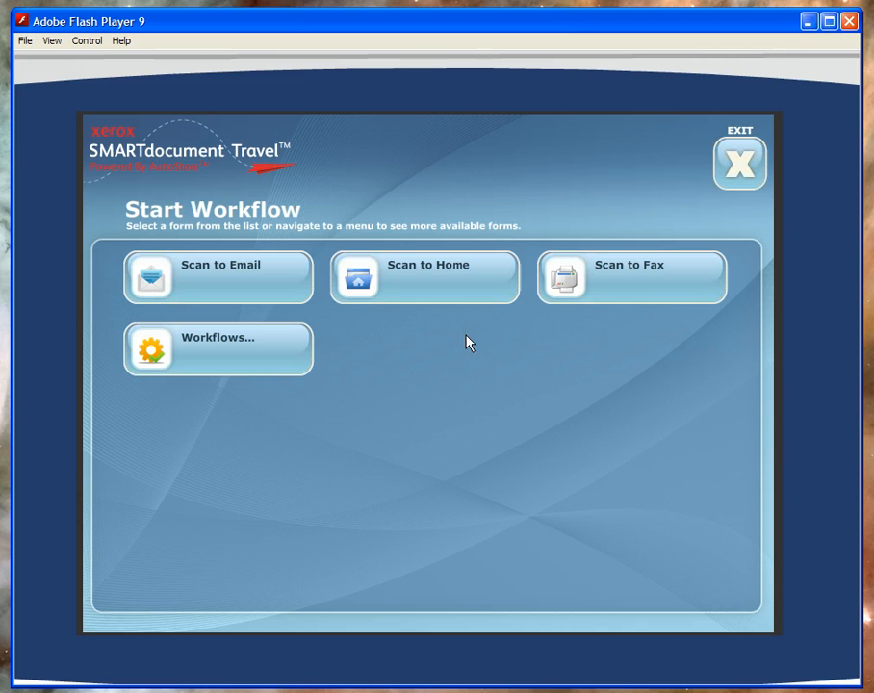
click(829, 21)
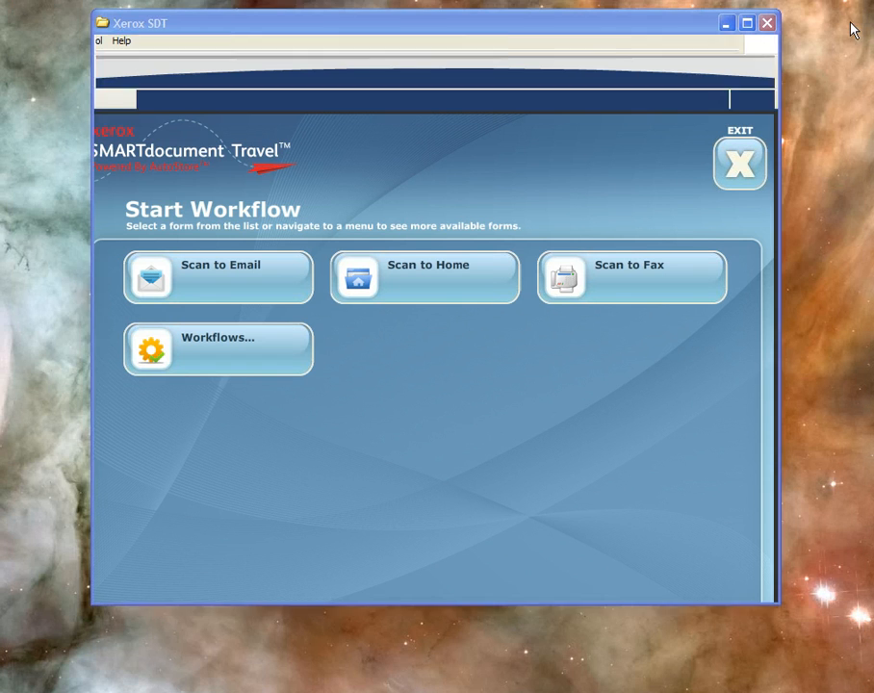
click(767, 23)
Open the icons folder inside the assets folder of Xerox SDT.
click(473, 371)
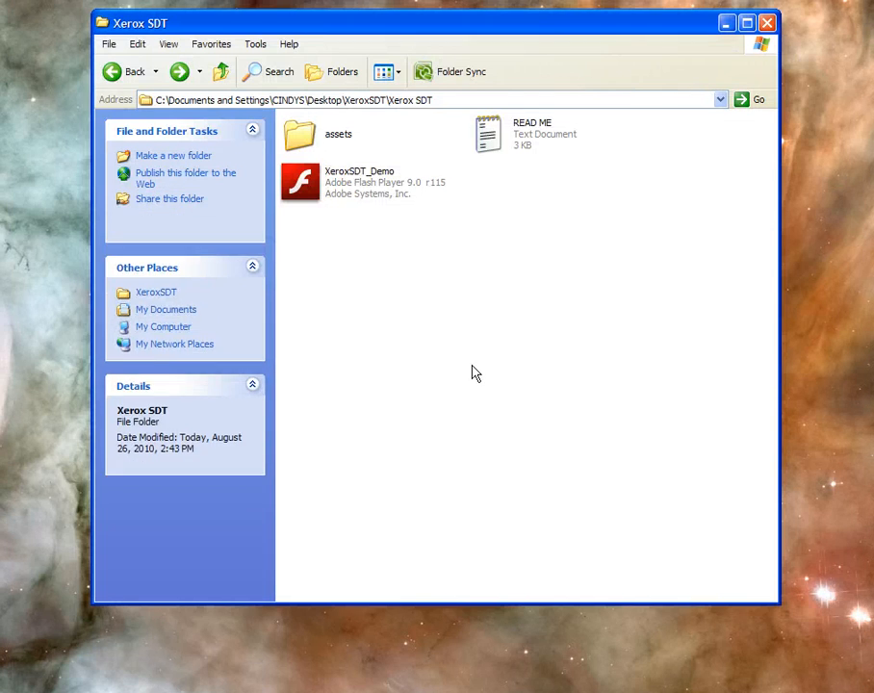
double_click(301, 144)
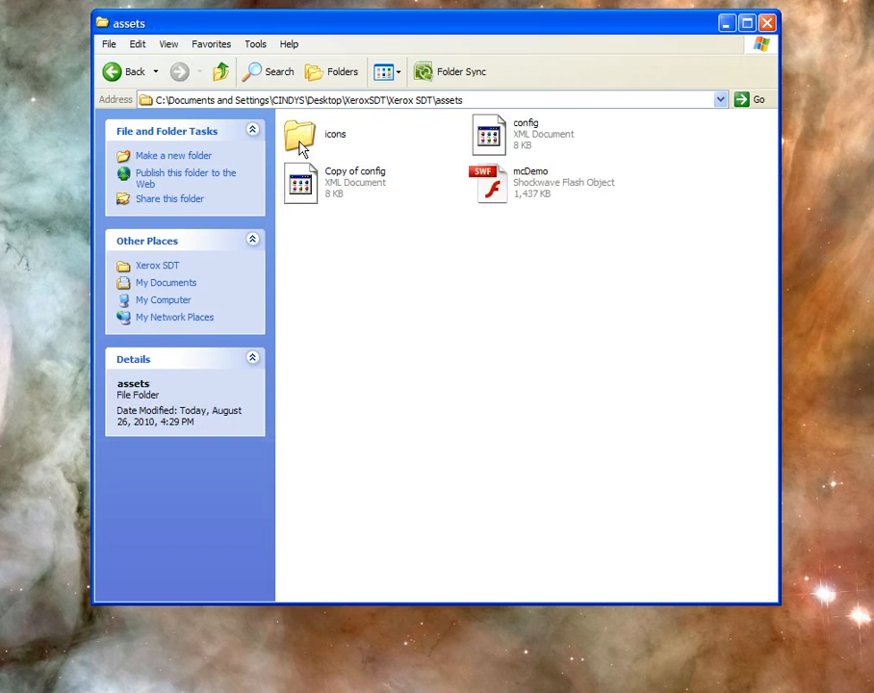
double_click(310, 142)
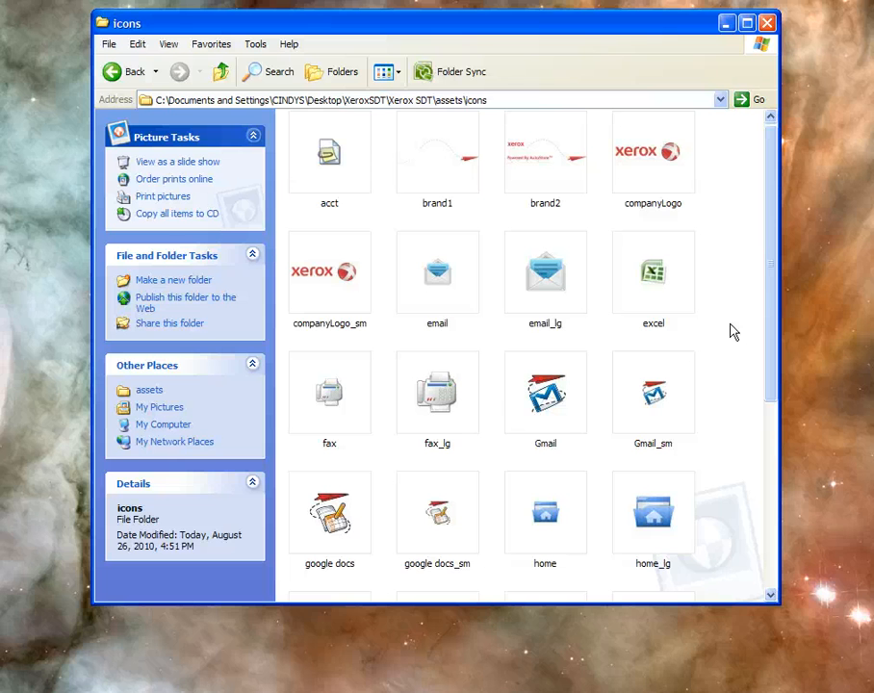
Rename the original large email icon email_lg as email_lgCopy and the small icon email as emailCopy.
click(562, 331)
click(563, 330)
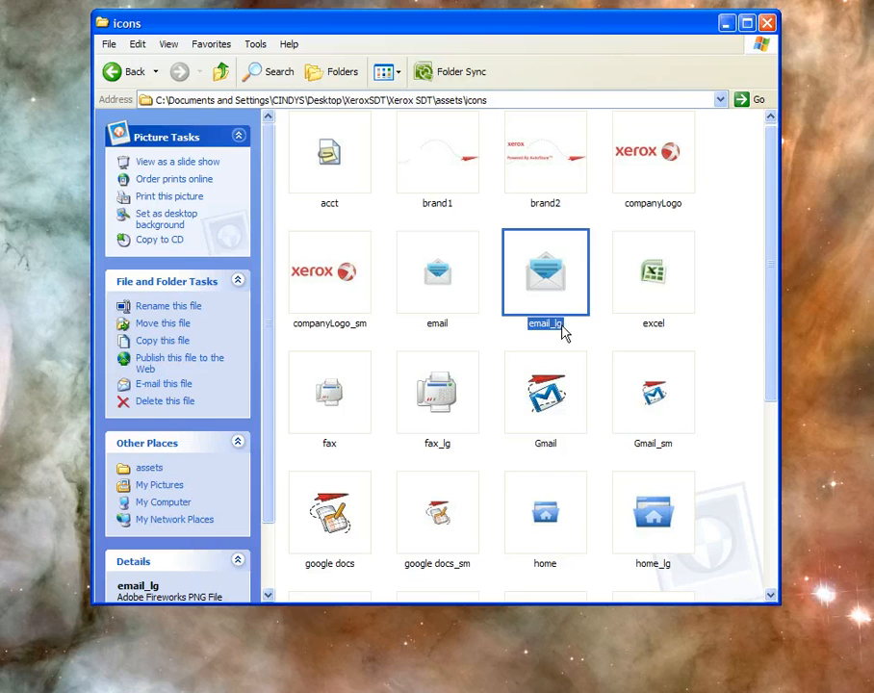
click(561, 326)
text(Copy)
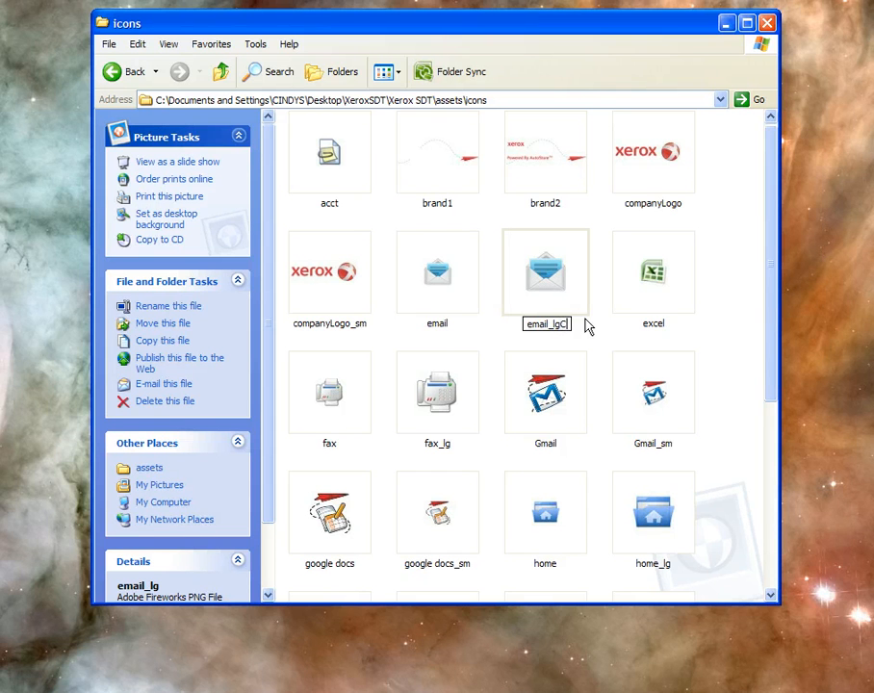
click(446, 334)
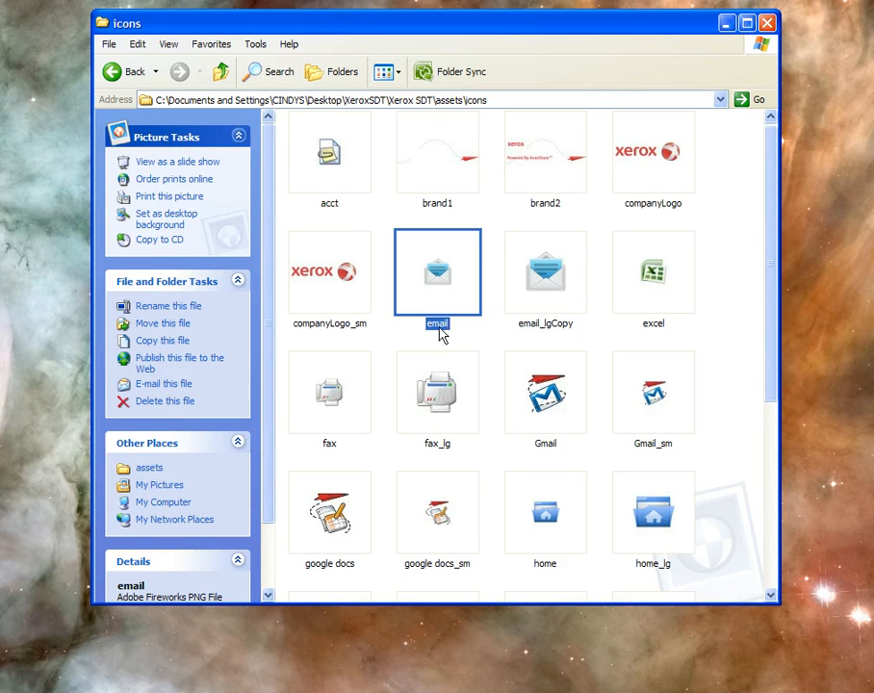
click(448, 327)
click(448, 327)
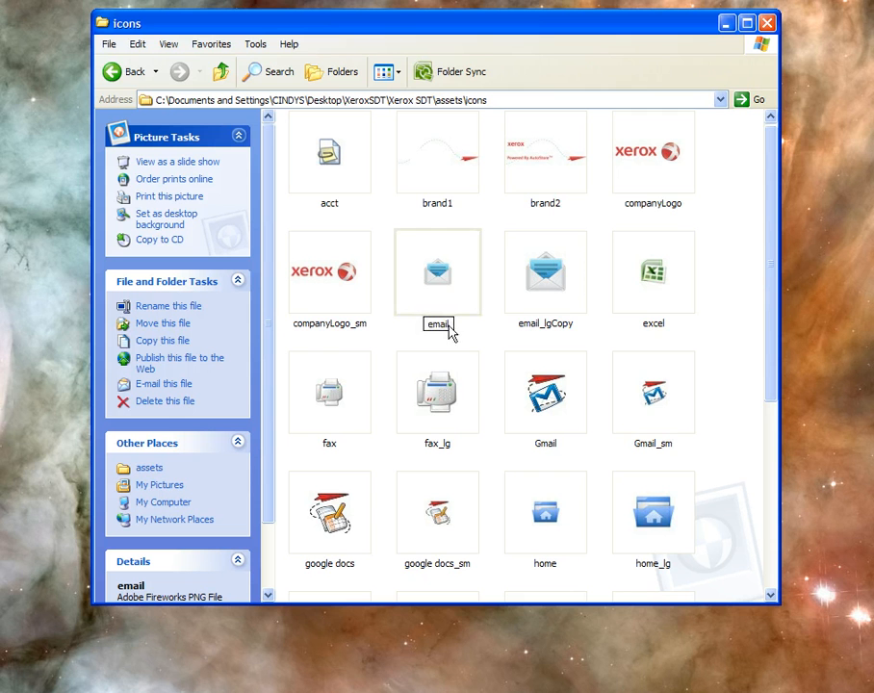
text(Copy)
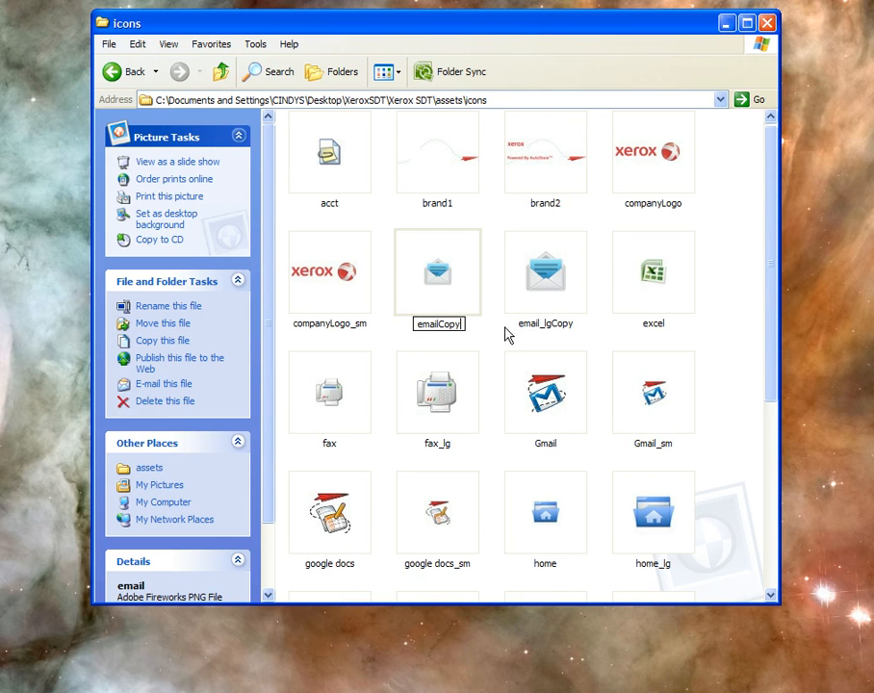
click(621, 414)
Rename the Gmail icon as email_lg and the Gmail_sm icon as email.
click(556, 452)
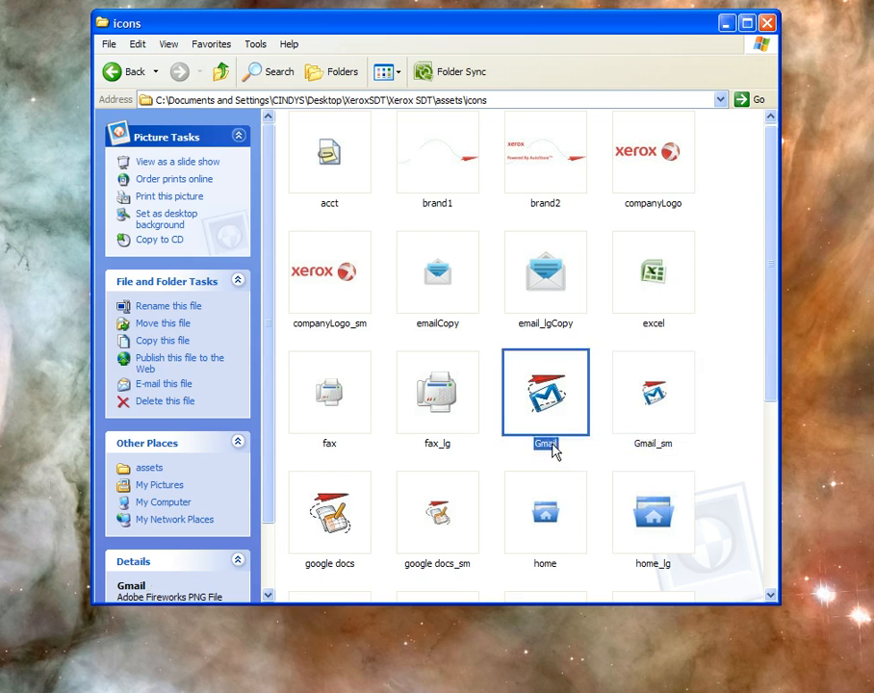
click(555, 451)
text(e)
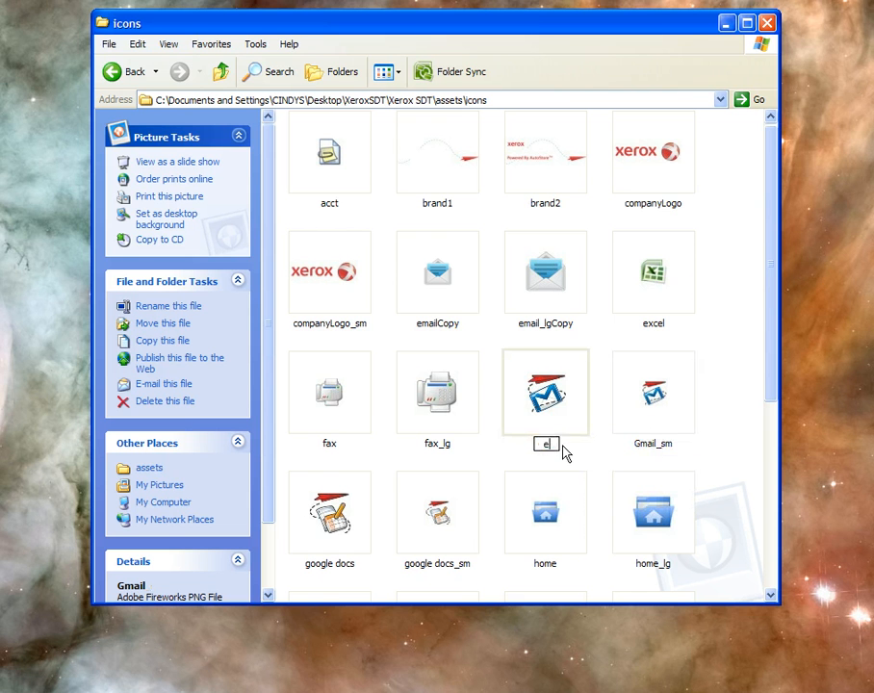
text(mail_lg)
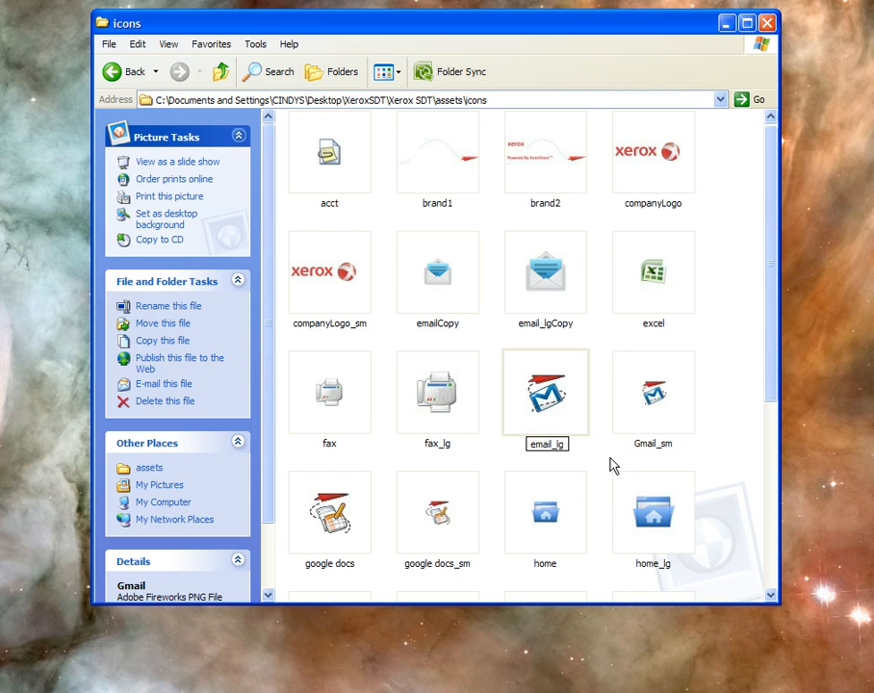
click(654, 450)
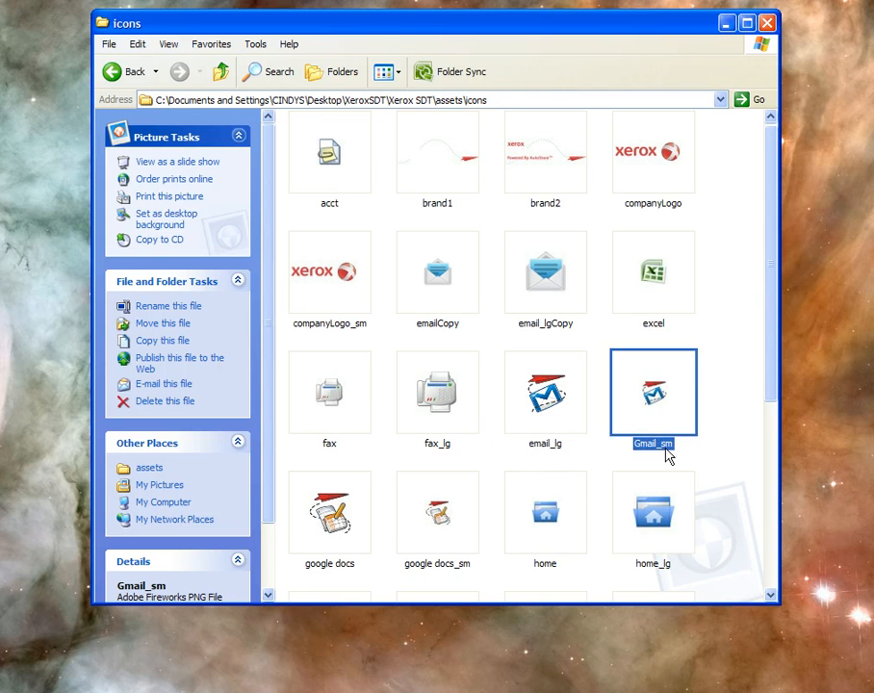
click(664, 449)
text(email)
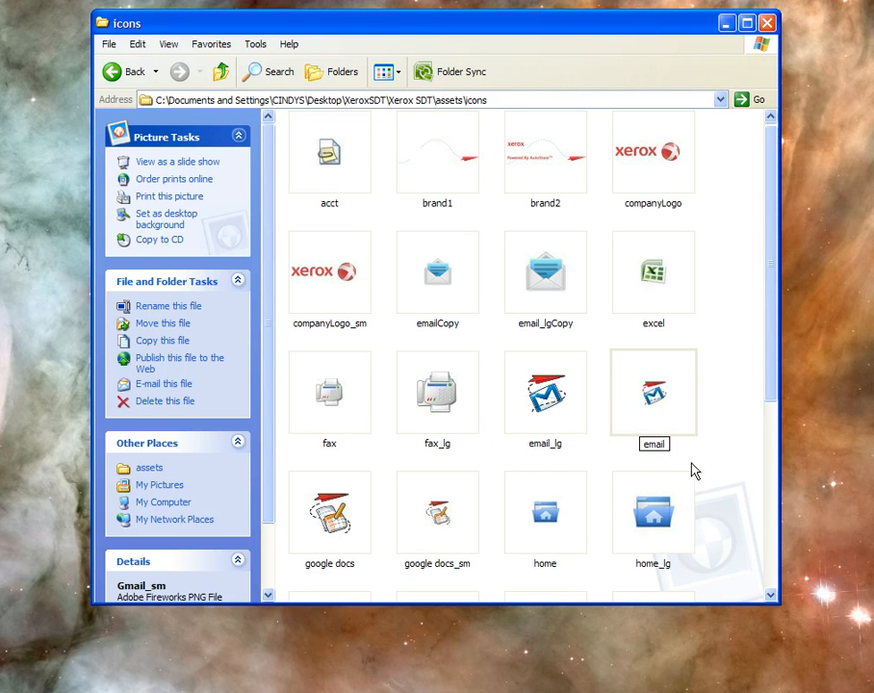
Rename the original large folder icon home_lg as home_lgCopy and the small icon home as homeCopy.
click(628, 523)
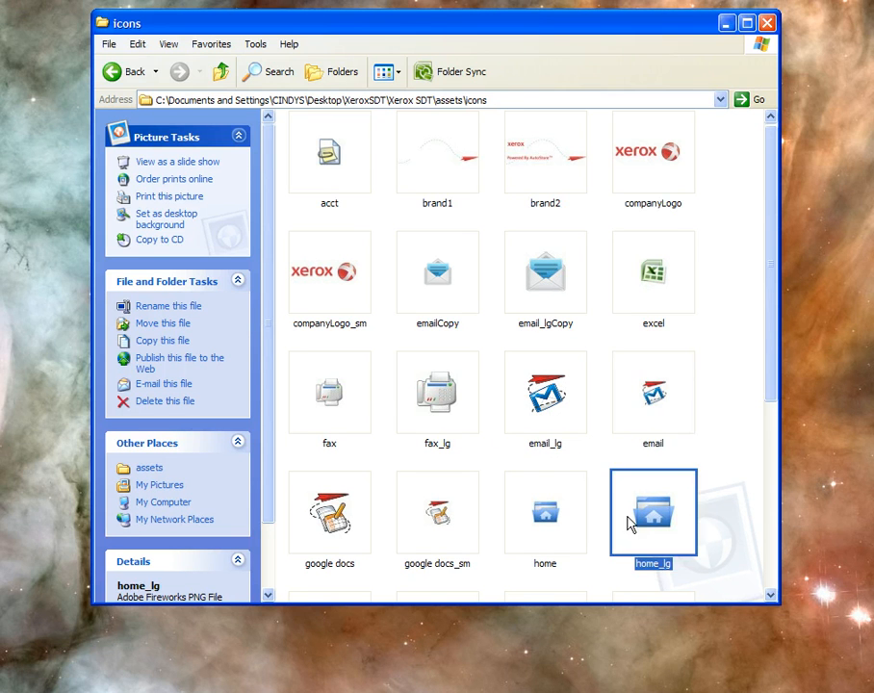
click(664, 564)
key(End)
text(Copy)
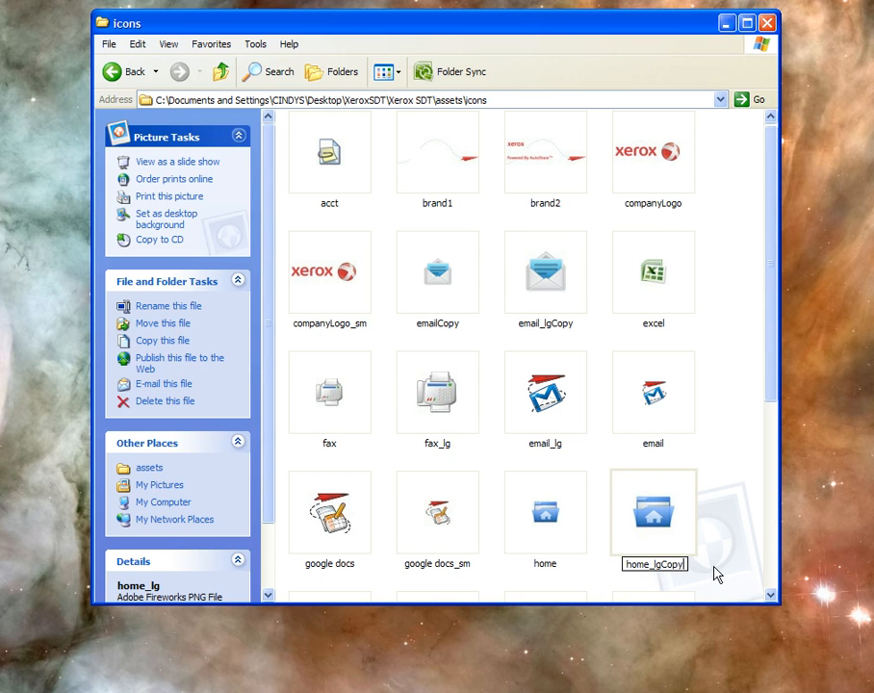
click(582, 570)
click(558, 572)
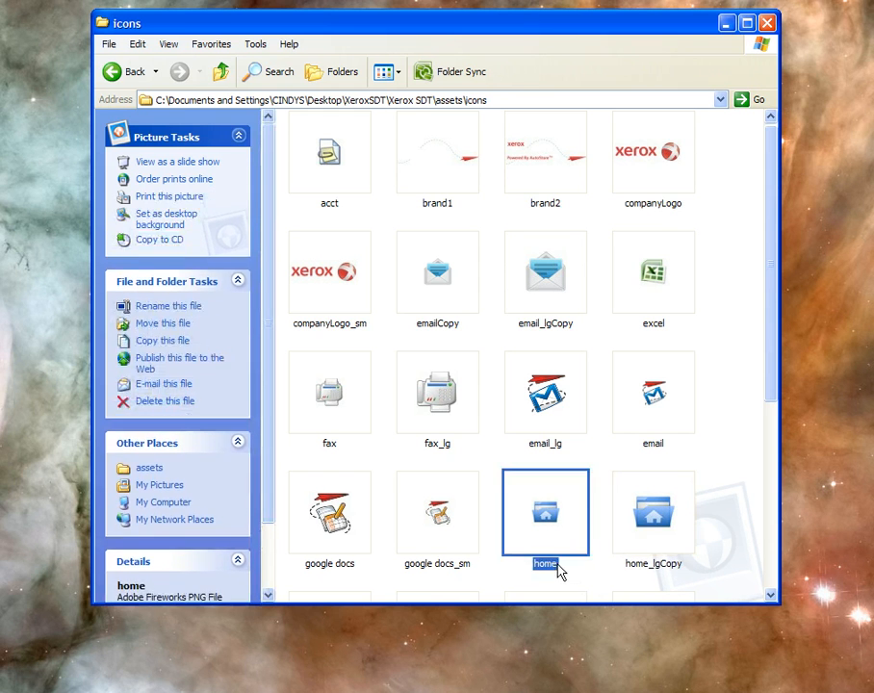
click(560, 572)
key(End)
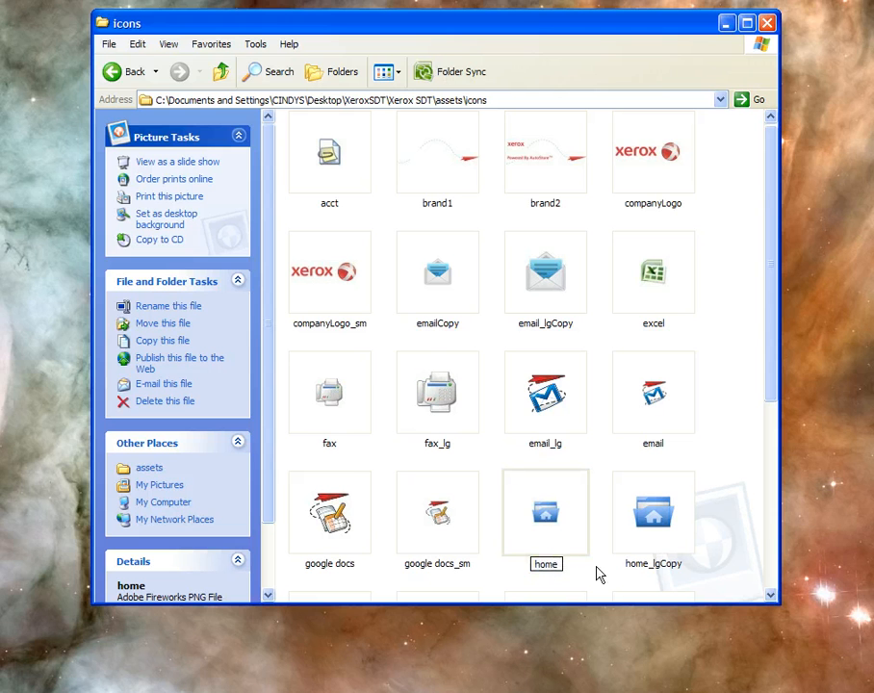
text(Copy)
click(390, 580)
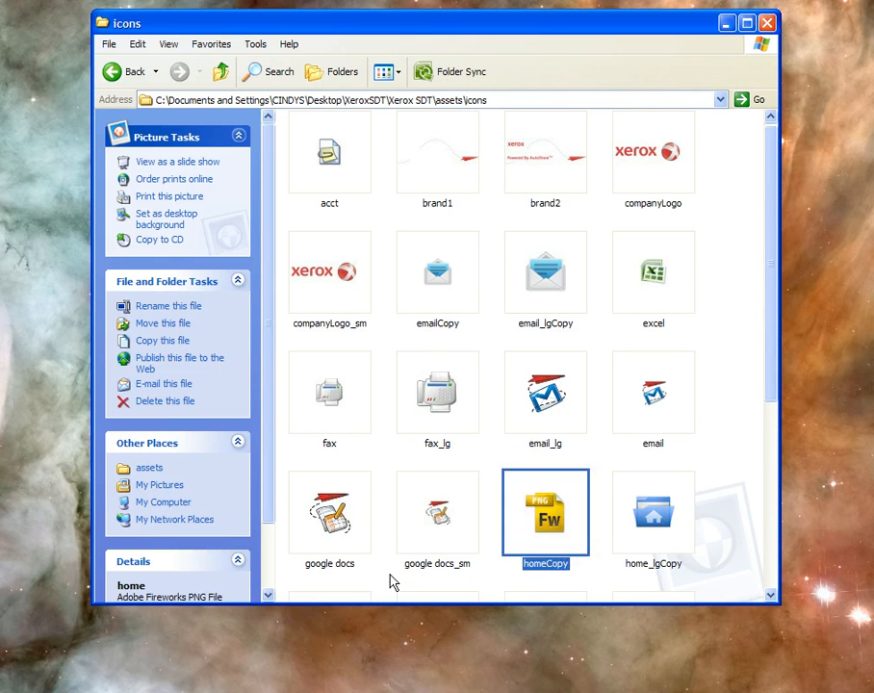
Rename the google docs icon as home_lg and the google docs_sm icon as home.
click(352, 571)
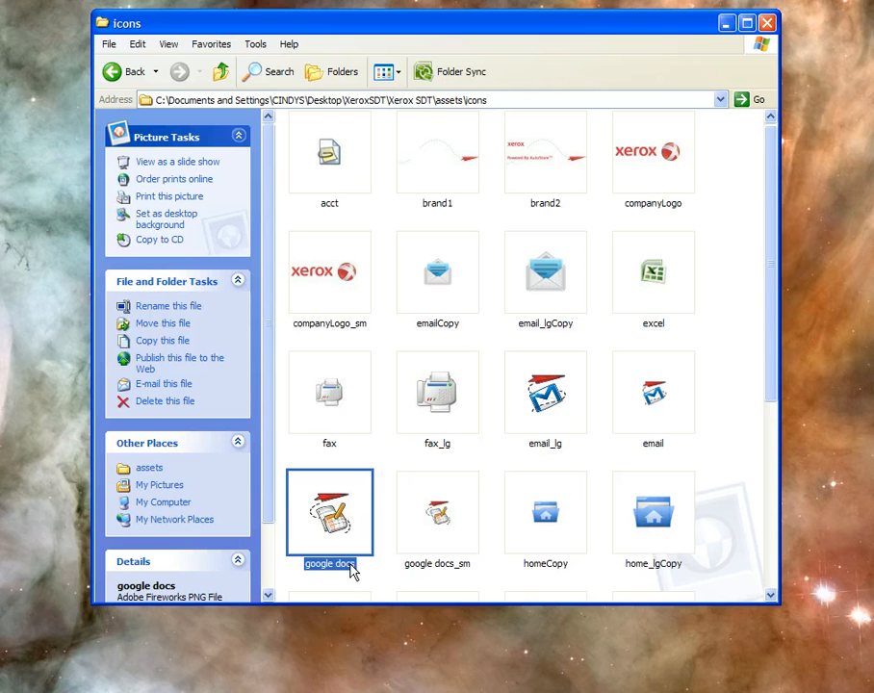
click(352, 567)
text(h)
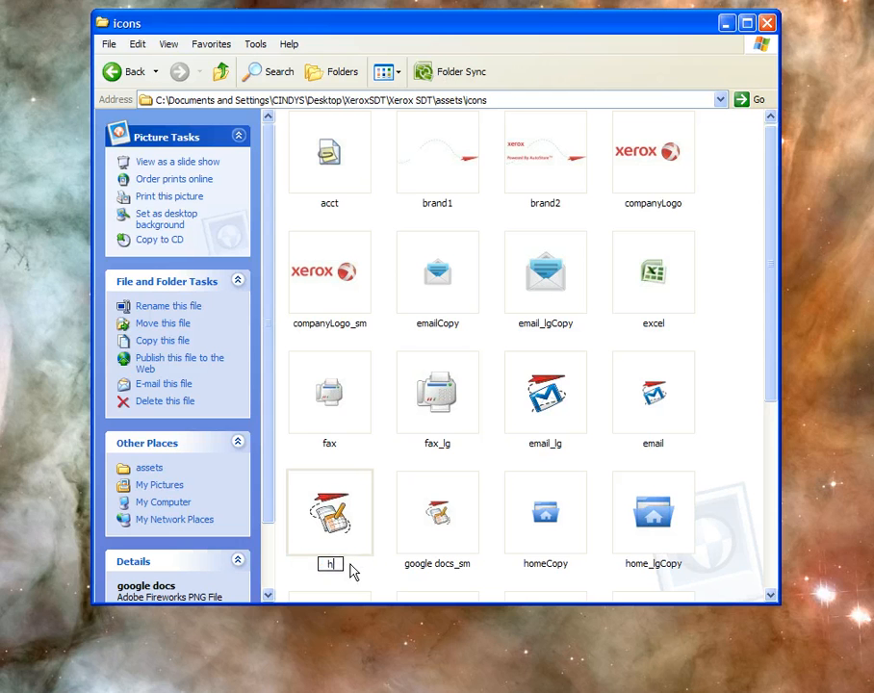
text(ome_lg)
key(Return)
click(420, 568)
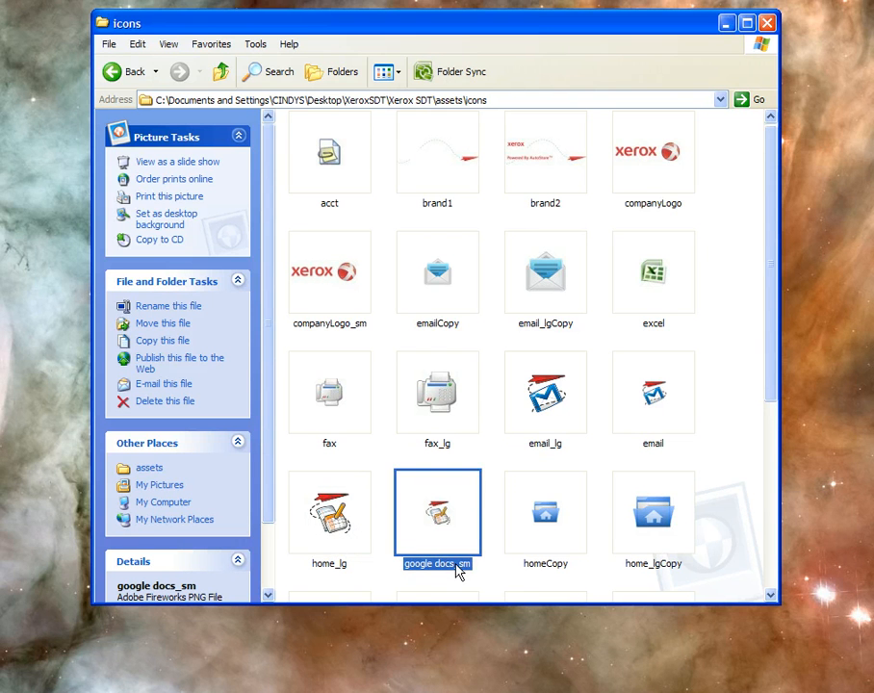
click(453, 570)
text(home)
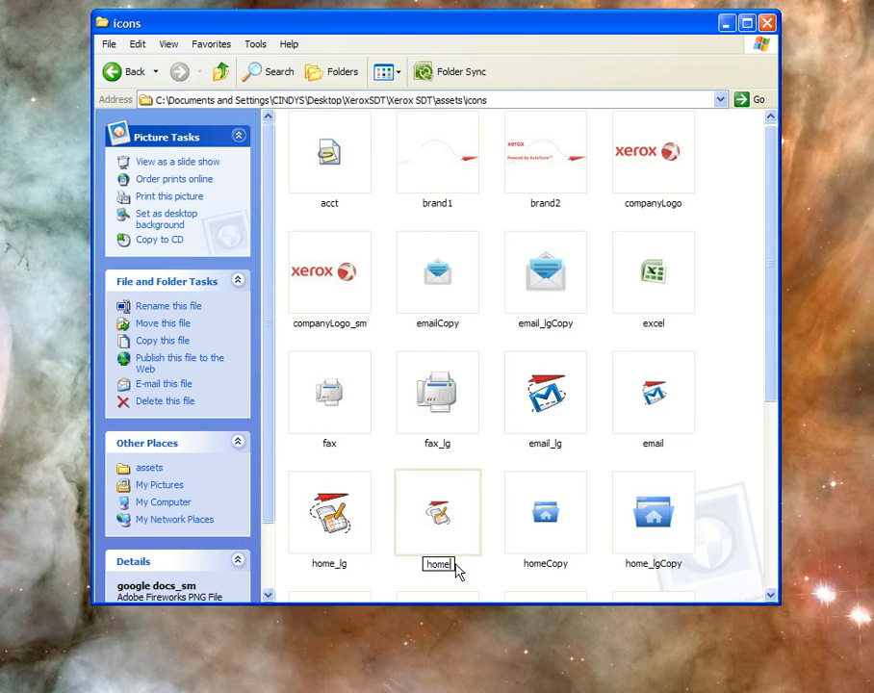
click(733, 545)
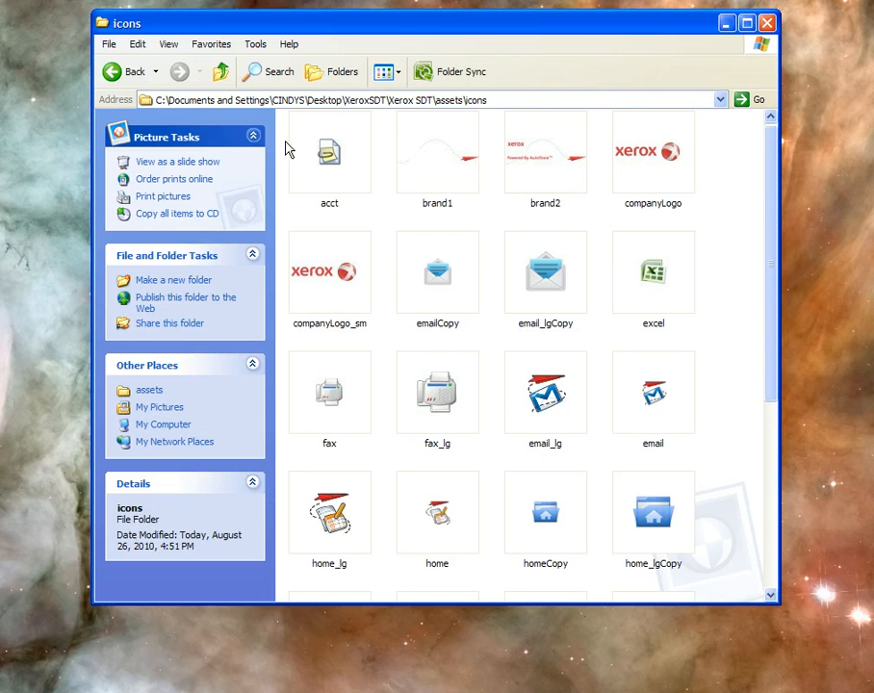
Return to the assets folder and open the config XML document in Notepad.
click(111, 73)
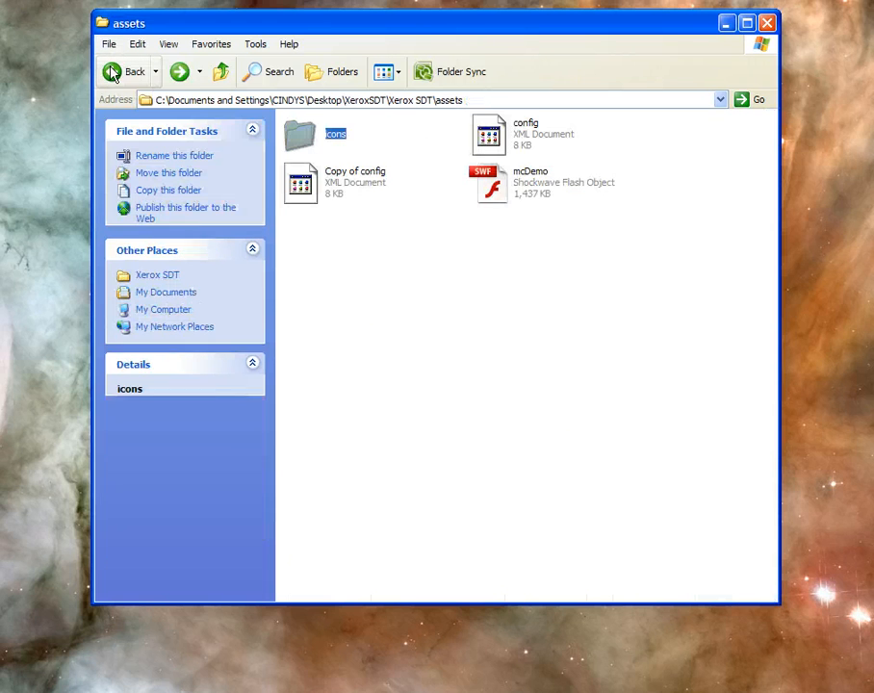
click(494, 295)
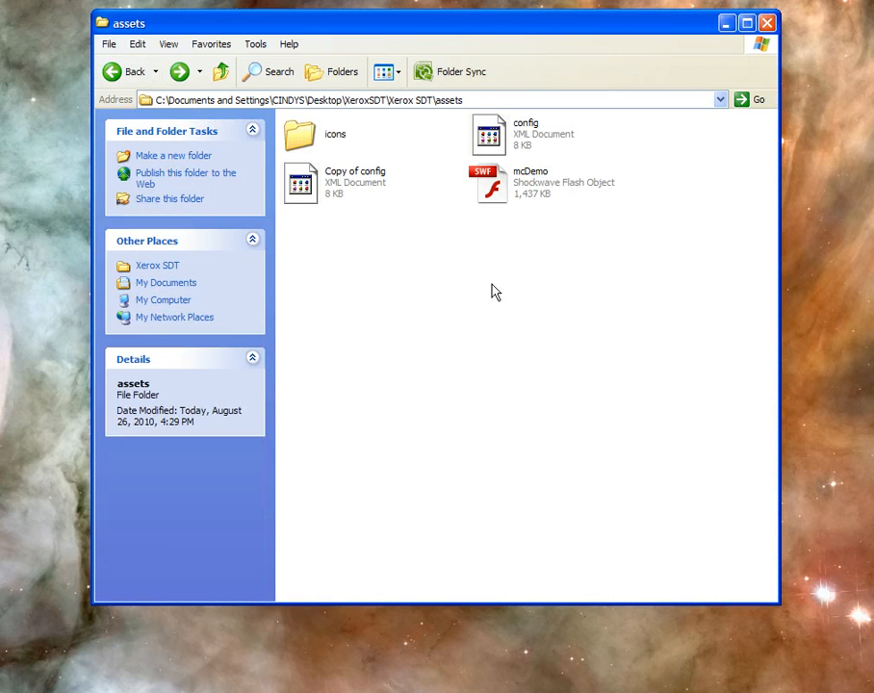
click(494, 140)
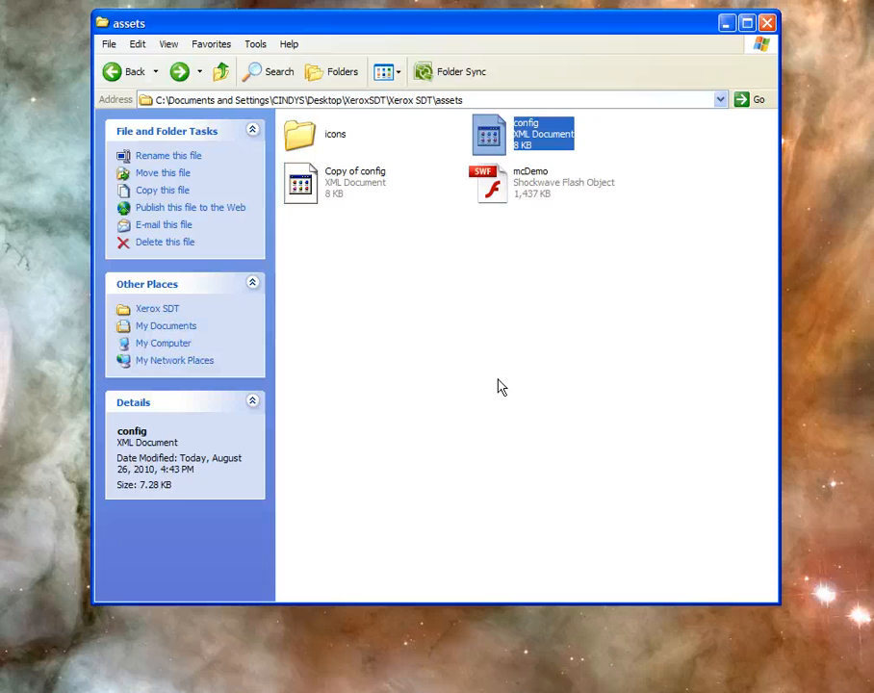
click(340, 192)
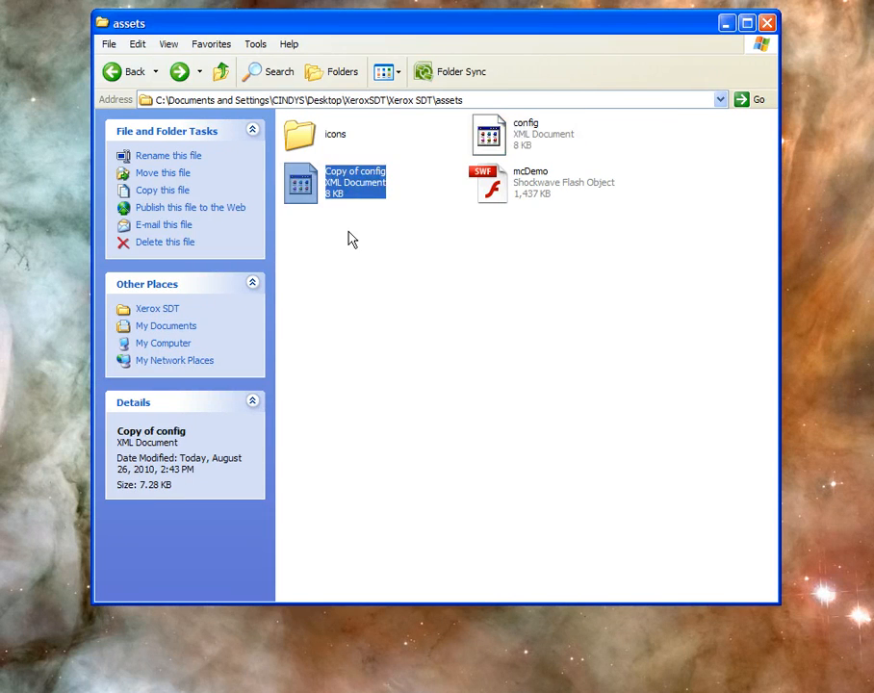
click(426, 298)
click(496, 130)
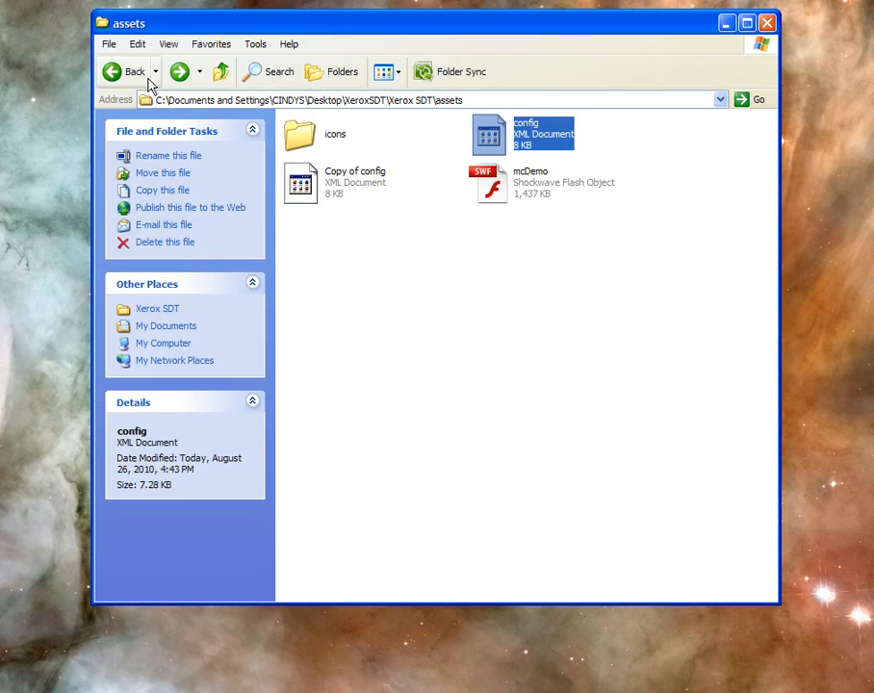
click(111, 47)
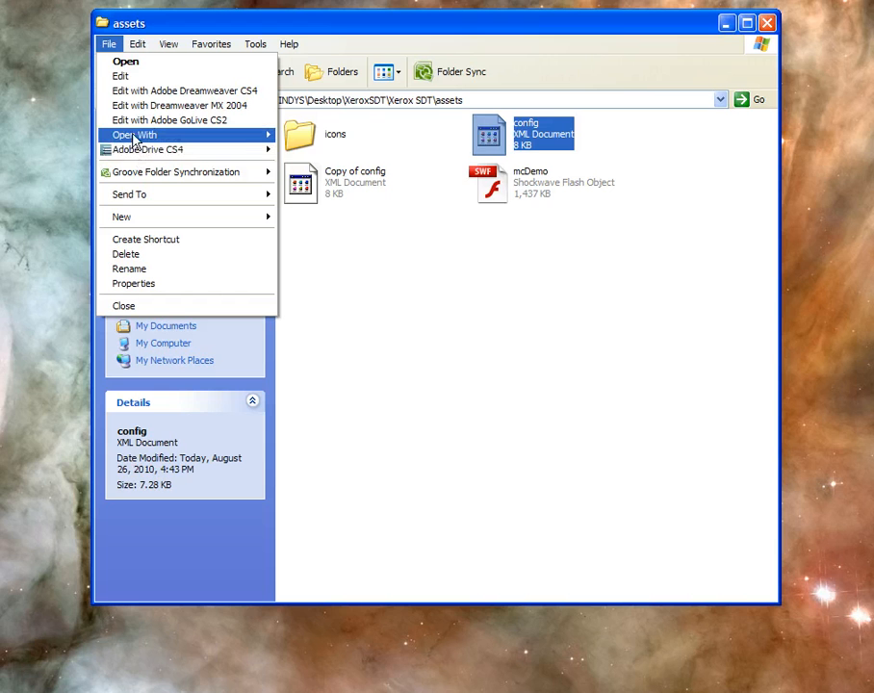
mouse_move(125, 134)
click(346, 204)
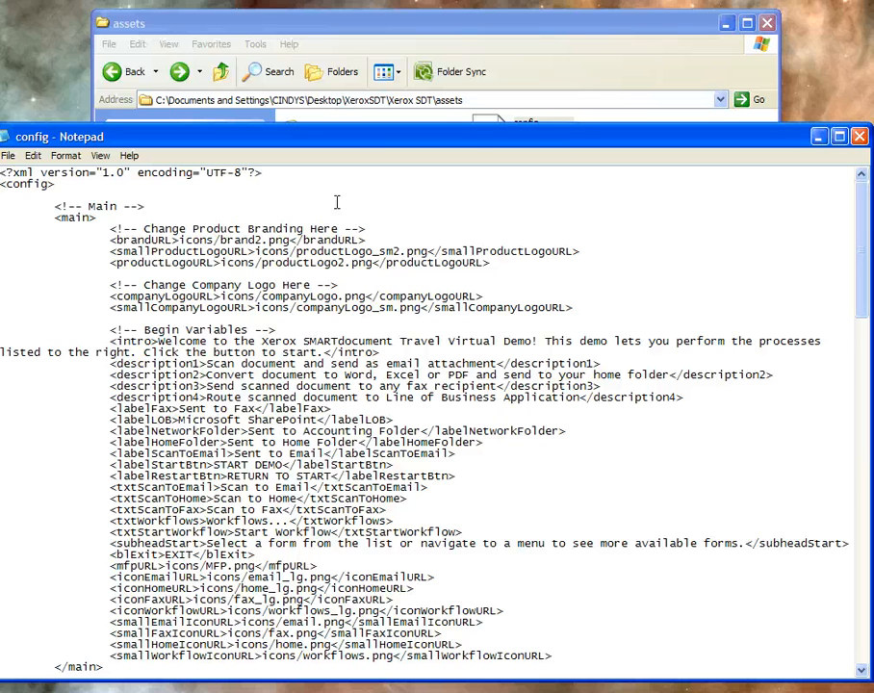
Change the description1 text under Begin Variables to "Scan document to Gmail".
drag(108, 329, 307, 328)
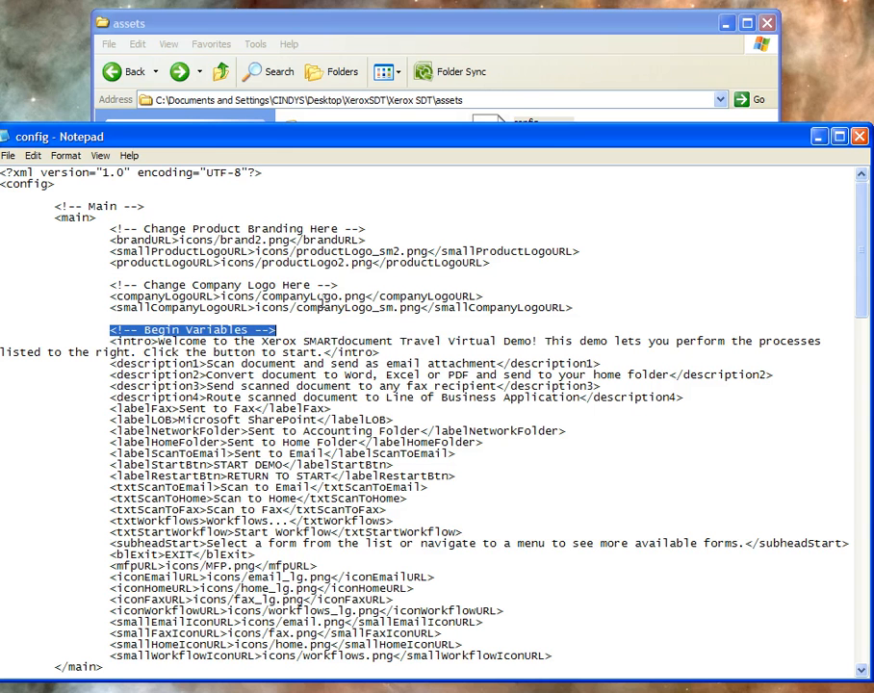
drag(141, 364, 106, 360)
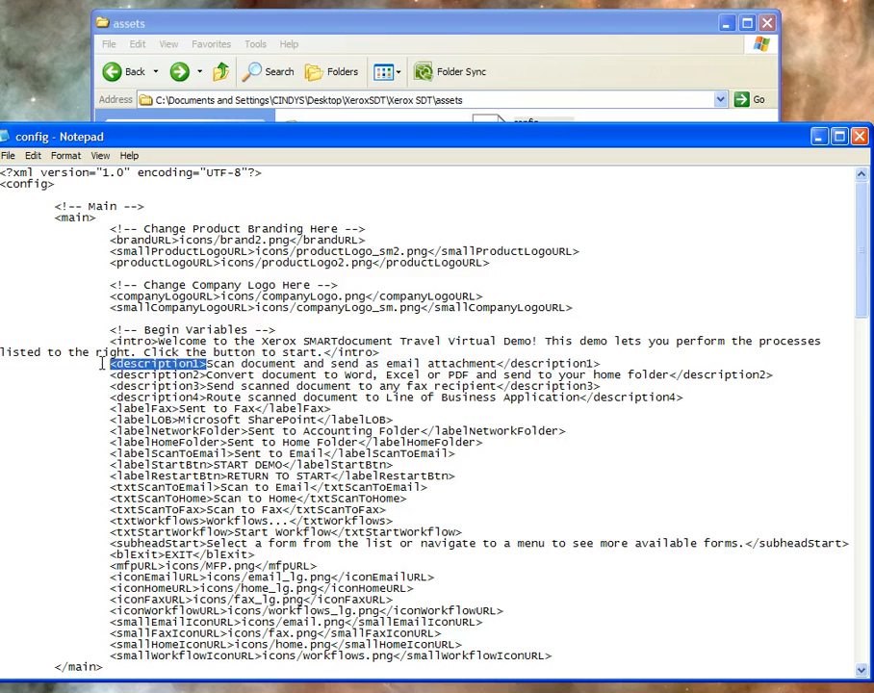
click(387, 364)
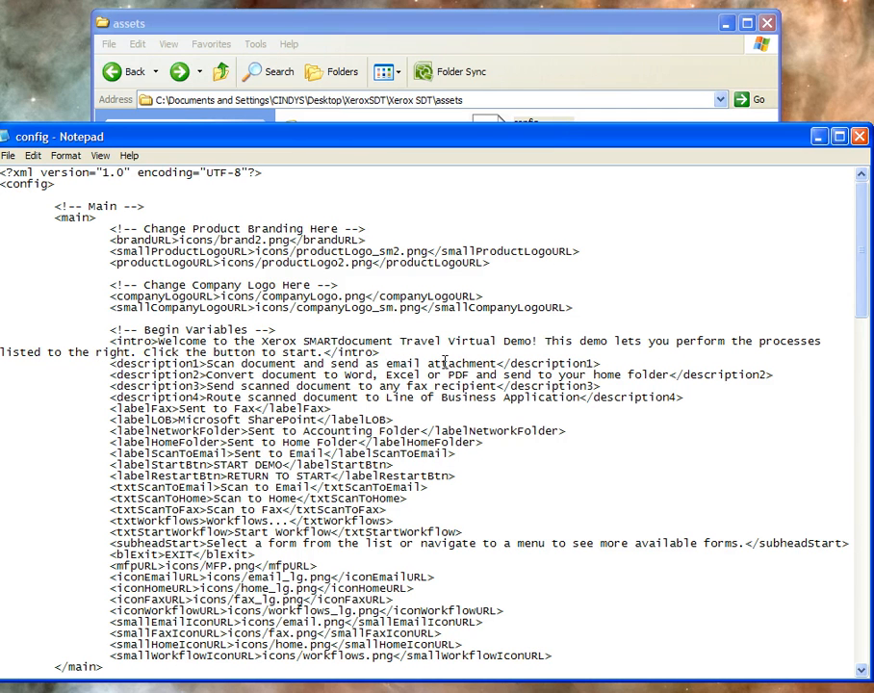
key(BackSpace)
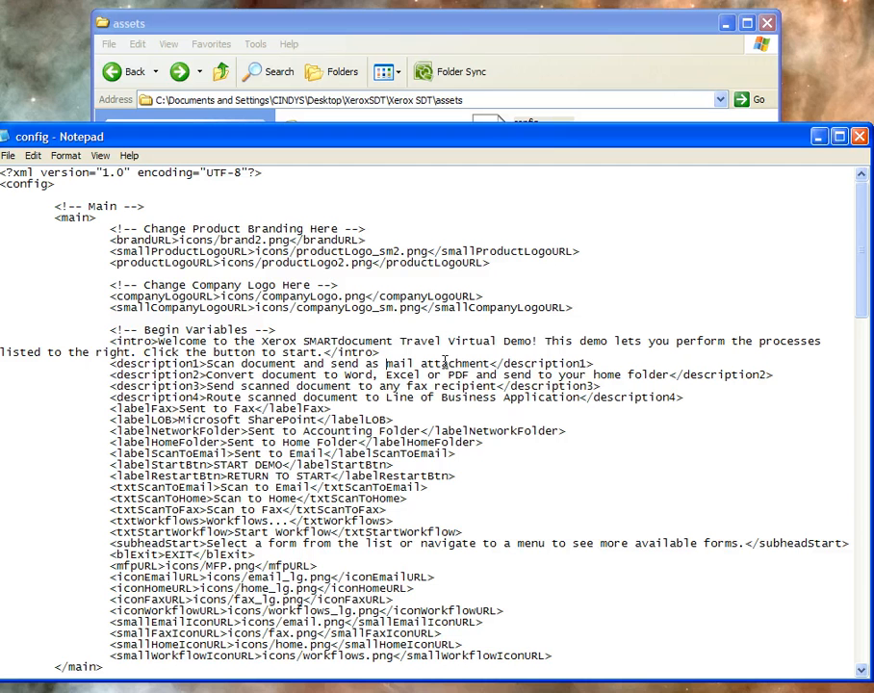
drag(488, 364, 303, 364)
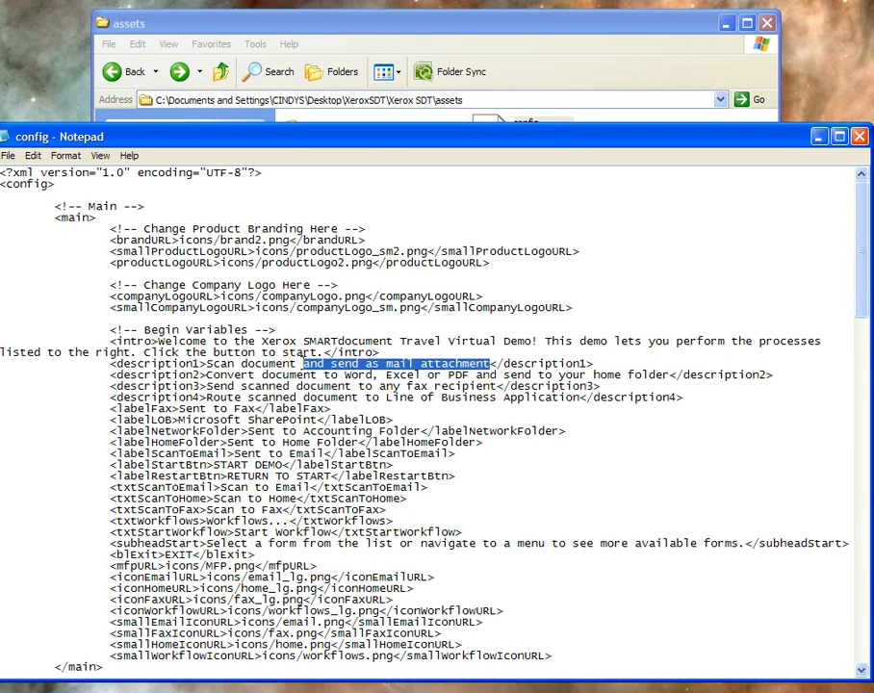
text(to Gmail)
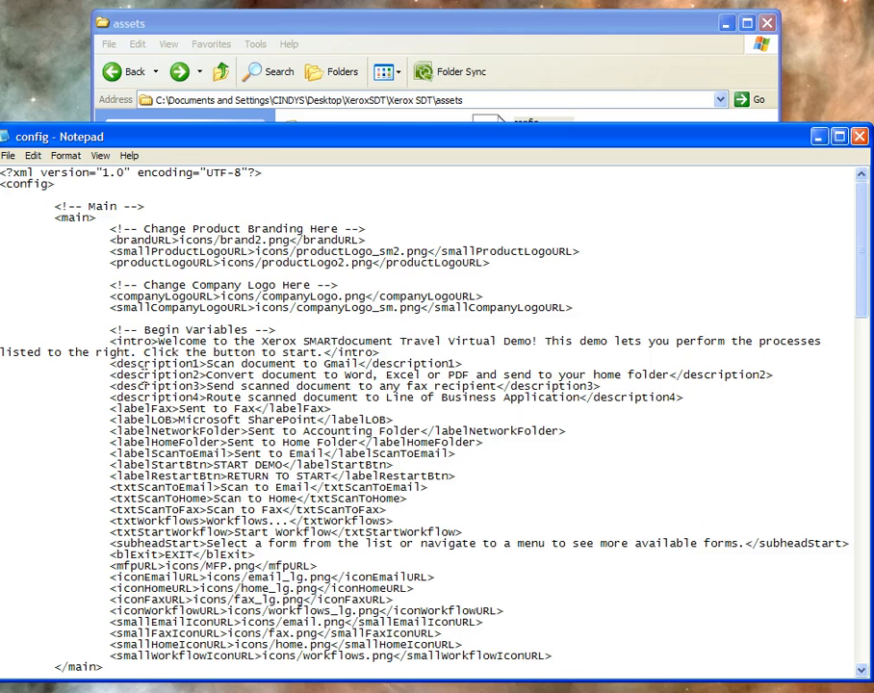
In the description2 text, replace "your home folder" with "Google Docs".
drag(110, 374, 205, 374)
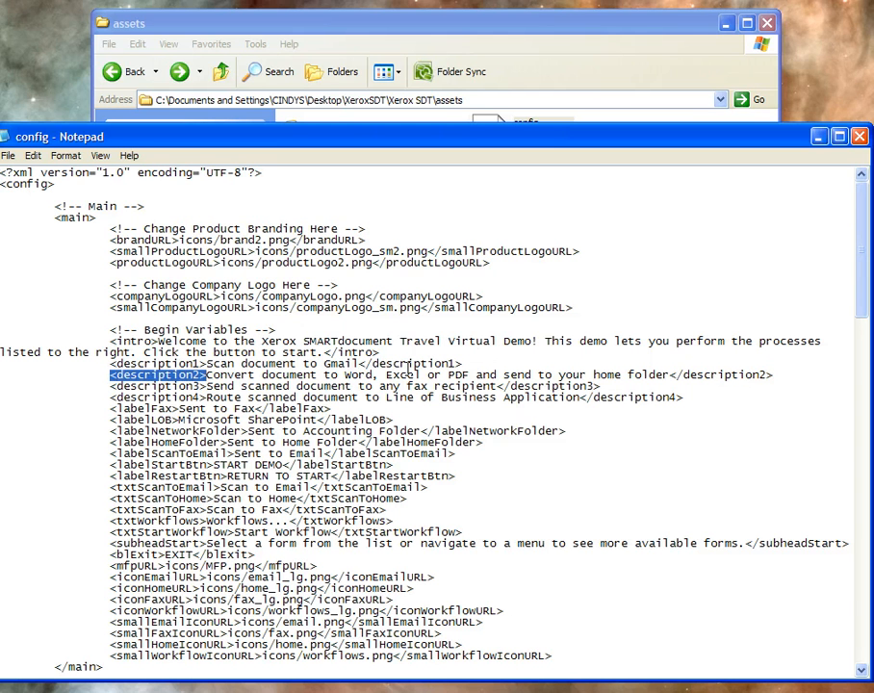
click(662, 366)
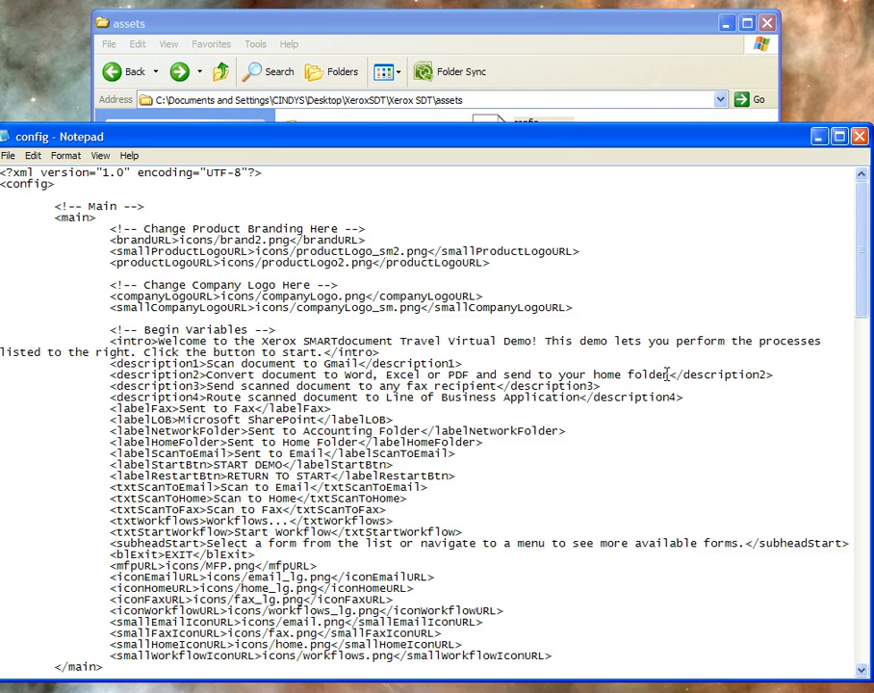
drag(668, 375, 556, 375)
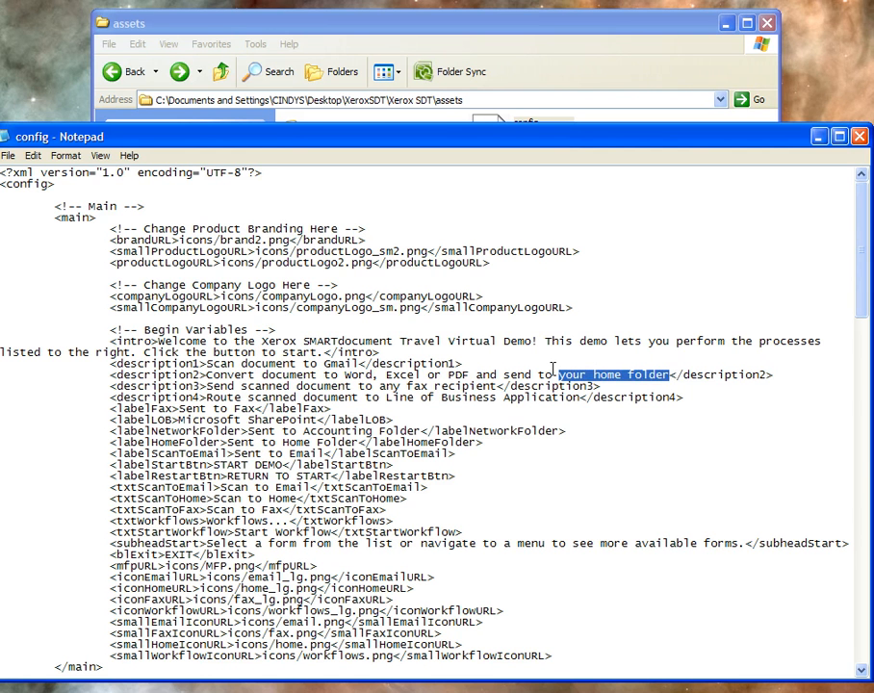
text(Google Docs)
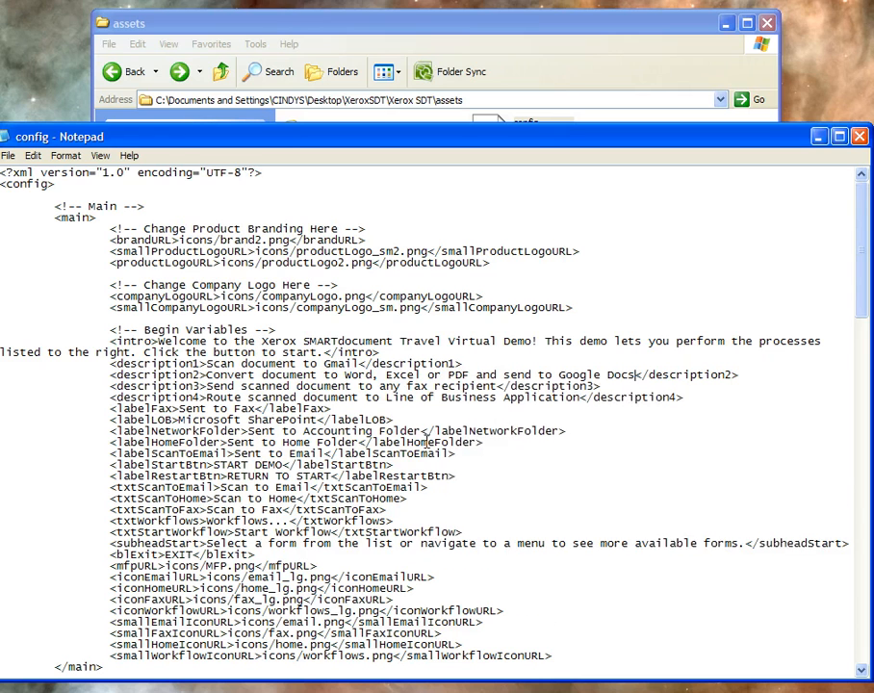
In the create Start variables section, change the blScanToEmail text to "Scan to Gmail".
scroll(493, 353, down, 6)
scroll(427, 442, down, 4)
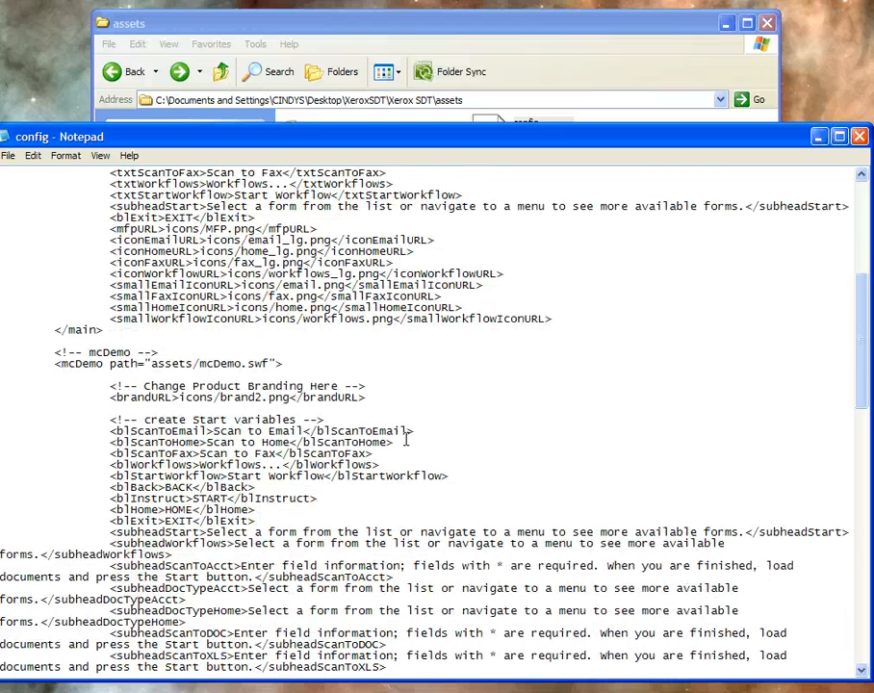
drag(334, 412, 404, 426)
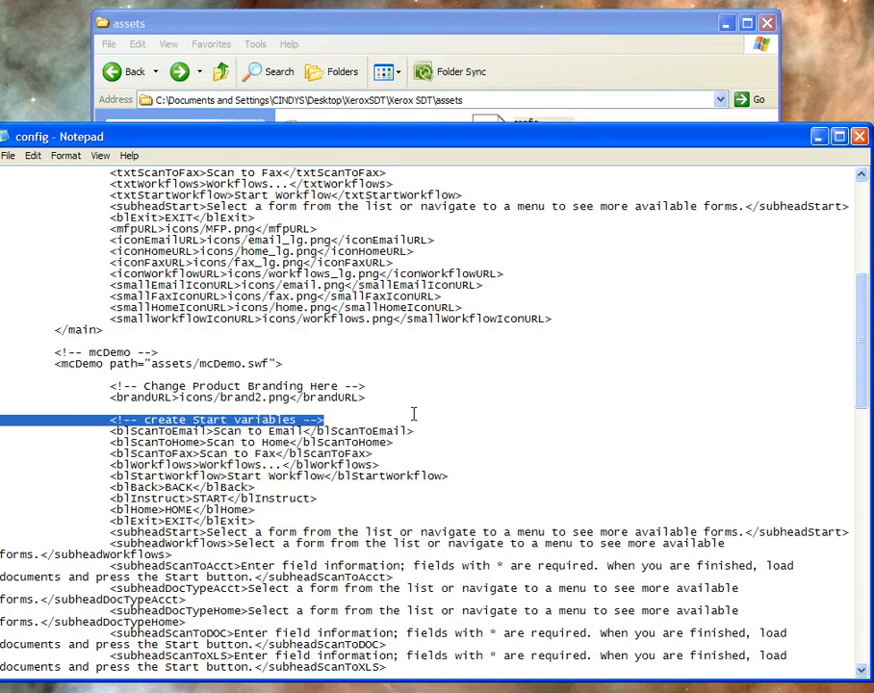
click(166, 420)
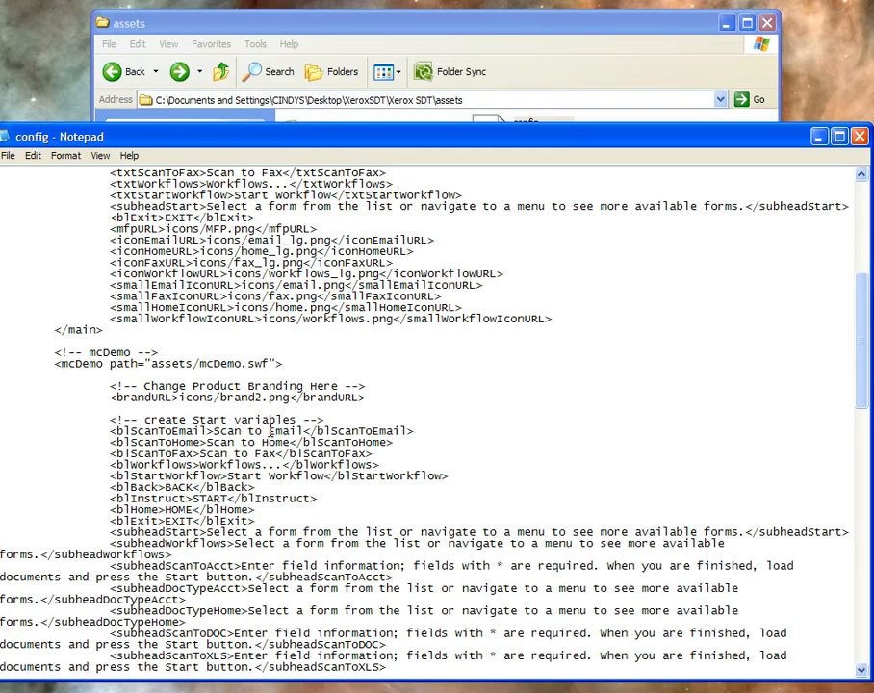
drag(301, 432, 214, 431)
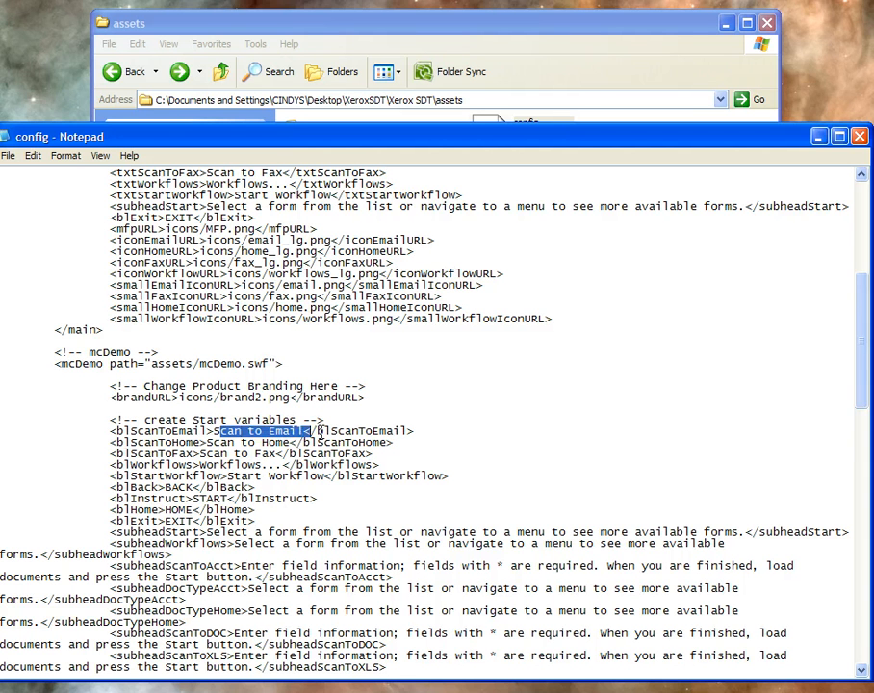
click(299, 431)
drag(277, 431, 271, 432)
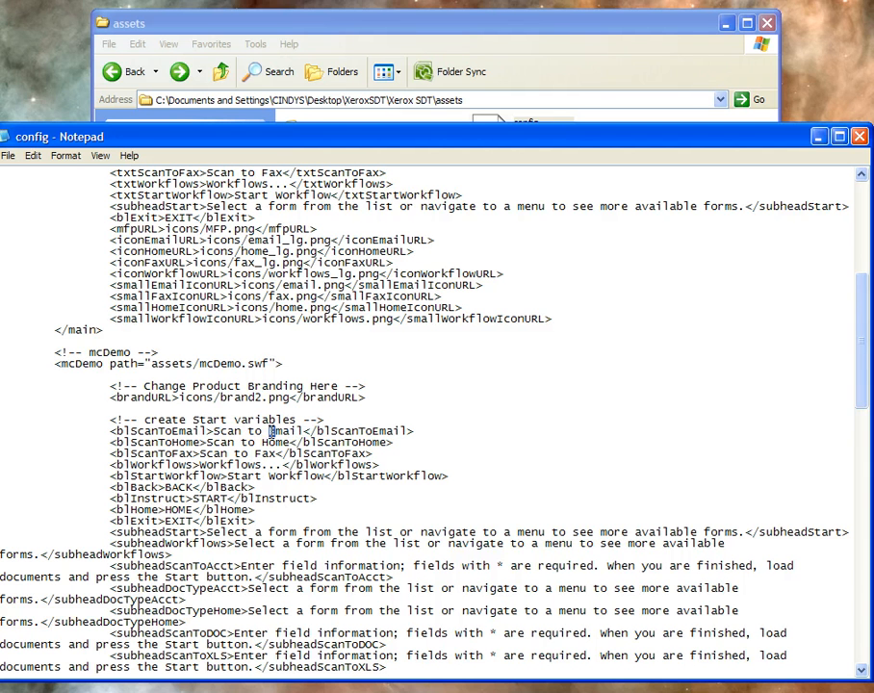
text(G)
Change the blScanToHome text in the Start variables to "Scan to Google Docs".
drag(110, 441, 445, 438)
click(289, 442)
double_click(268, 442)
text(Goog)
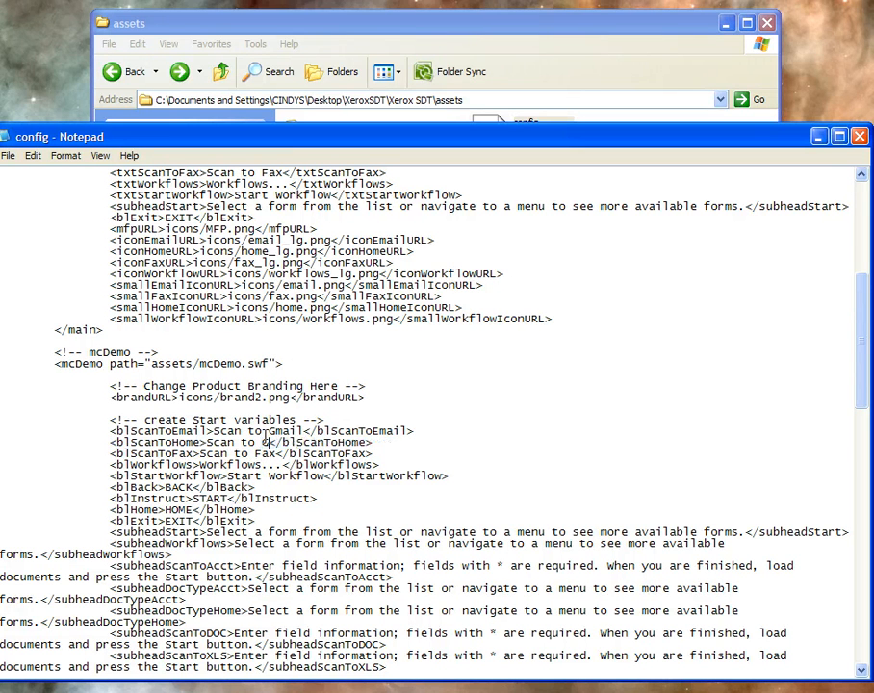
text(le Docs)
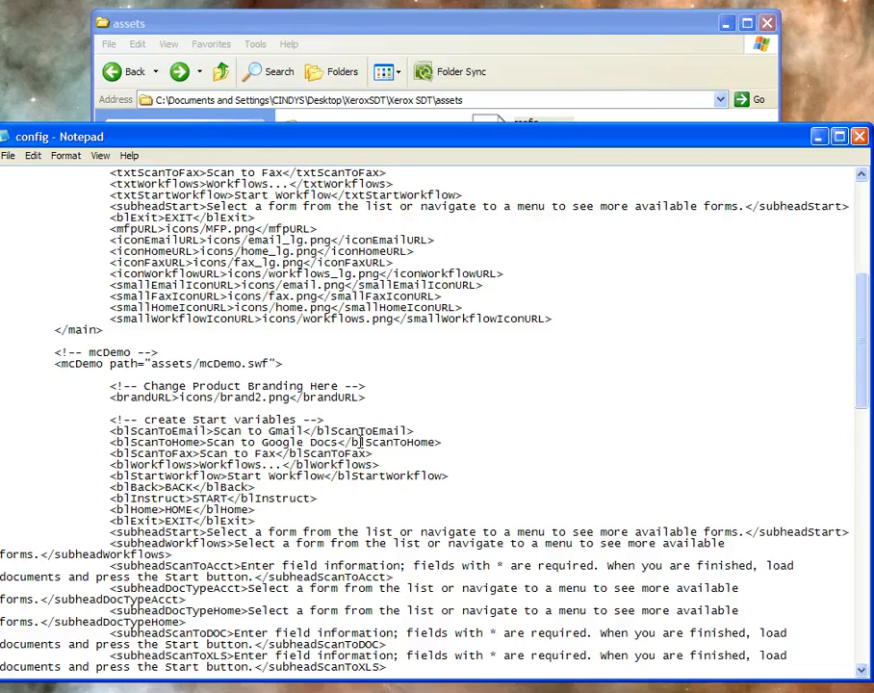
In the Scan to Fax variables at the end of the file, change the blSendCopy text to "Send Copy to Gmail".
scroll(417, 430, down, 1)
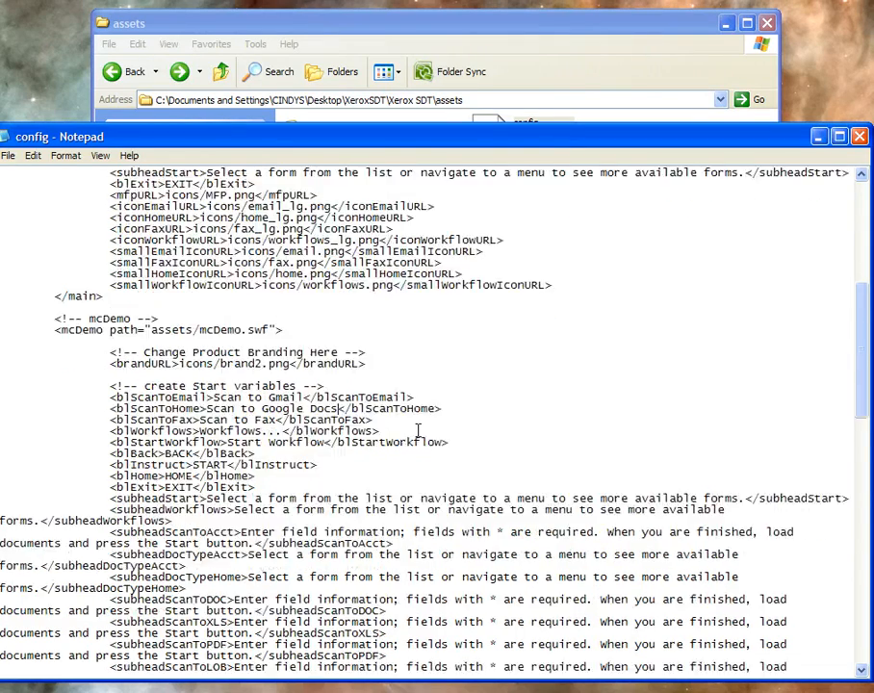
scroll(417, 430, down, 13)
scroll(418, 426, down, 8)
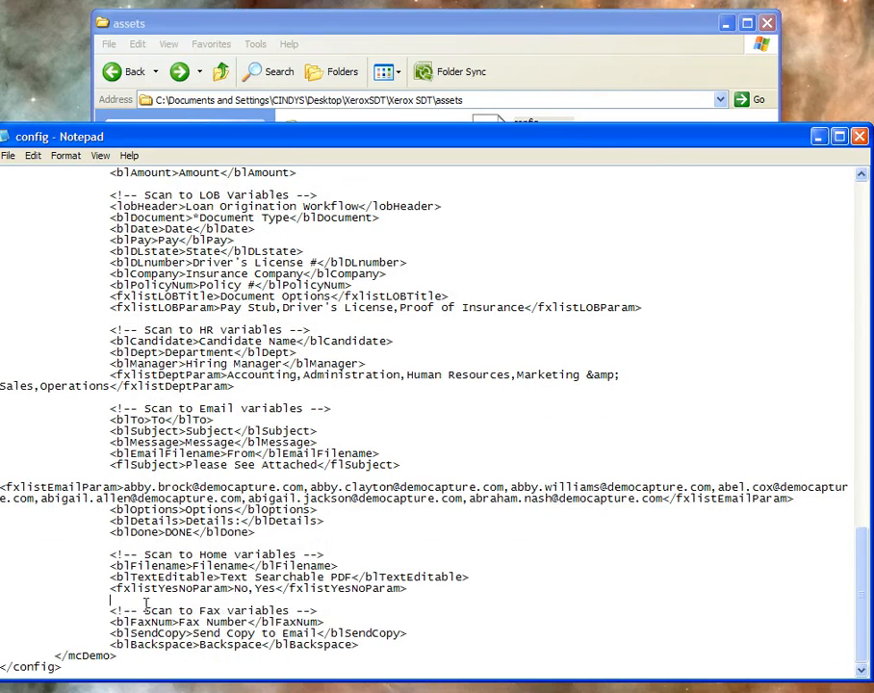
drag(3, 611, 317, 611)
click(389, 618)
drag(122, 633, 320, 633)
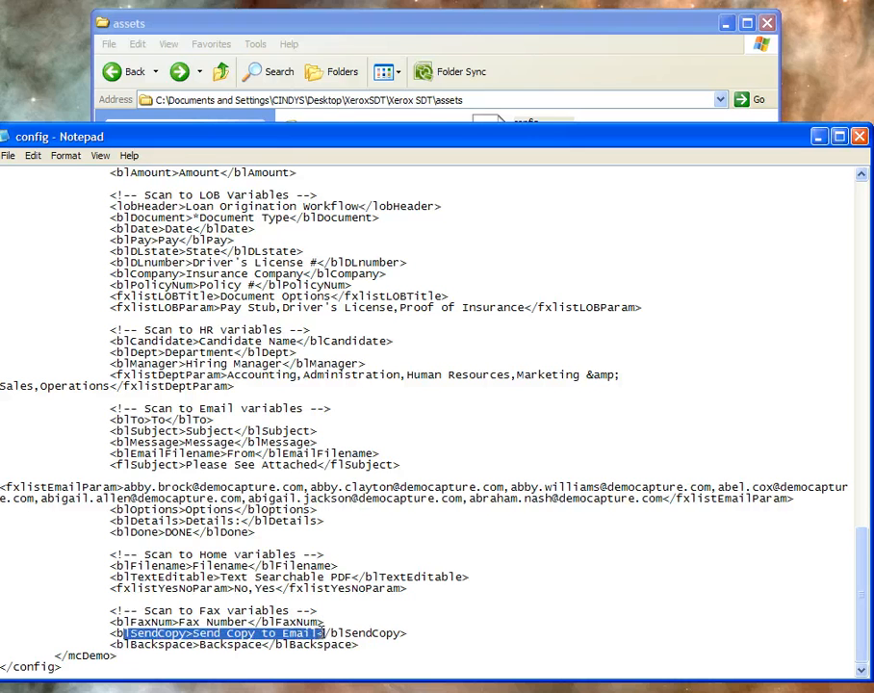
click(282, 633)
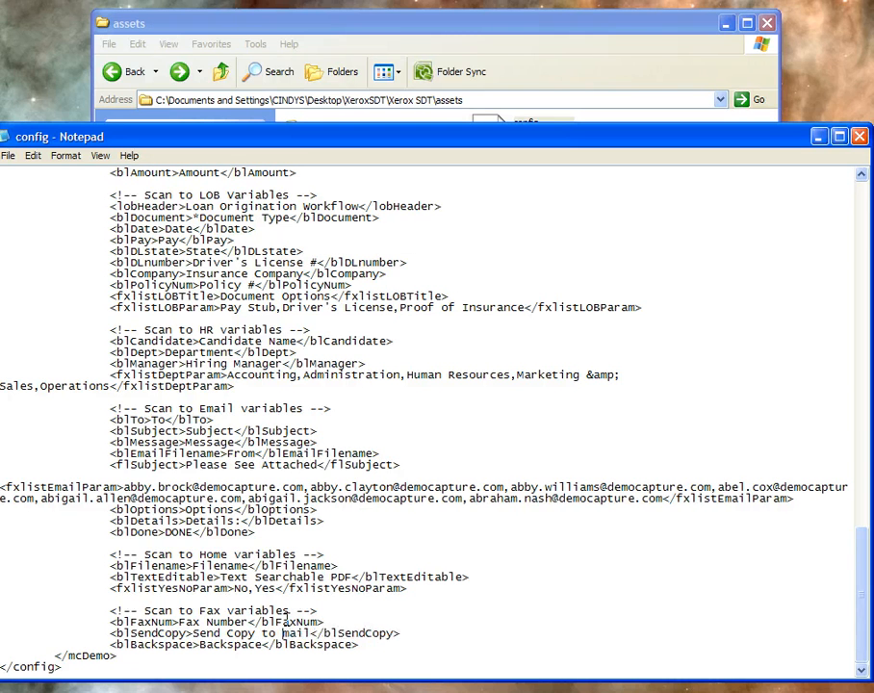
key(Delete)
text(G)
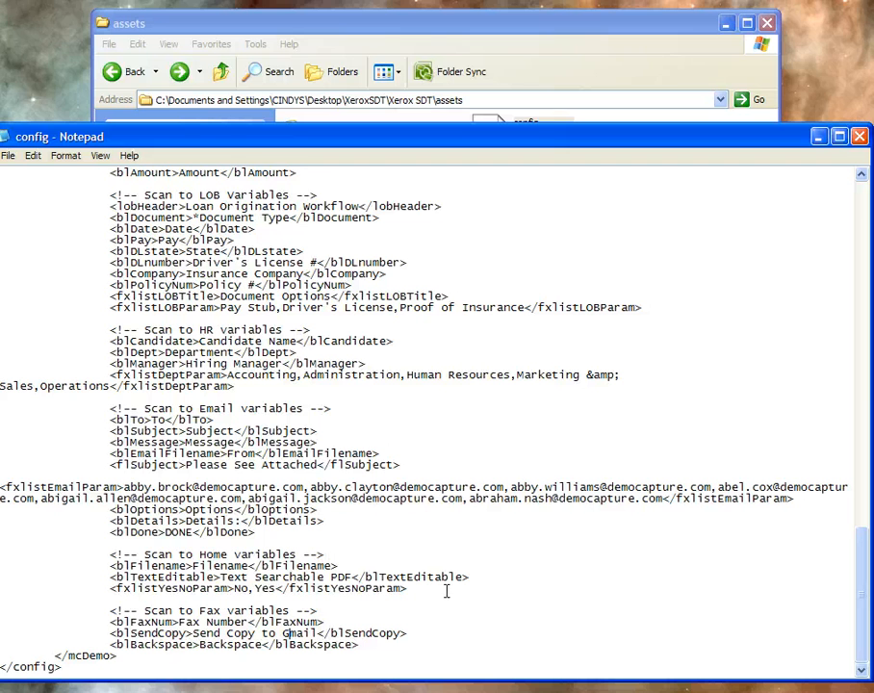
Save the edited config file and close Notepad.
click(582, 605)
click(8, 155)
click(22, 204)
click(857, 136)
Return to the Xerox SDT folder, run XeroxSDT_Demo despite the security warning, and move its window fully into view.
click(111, 78)
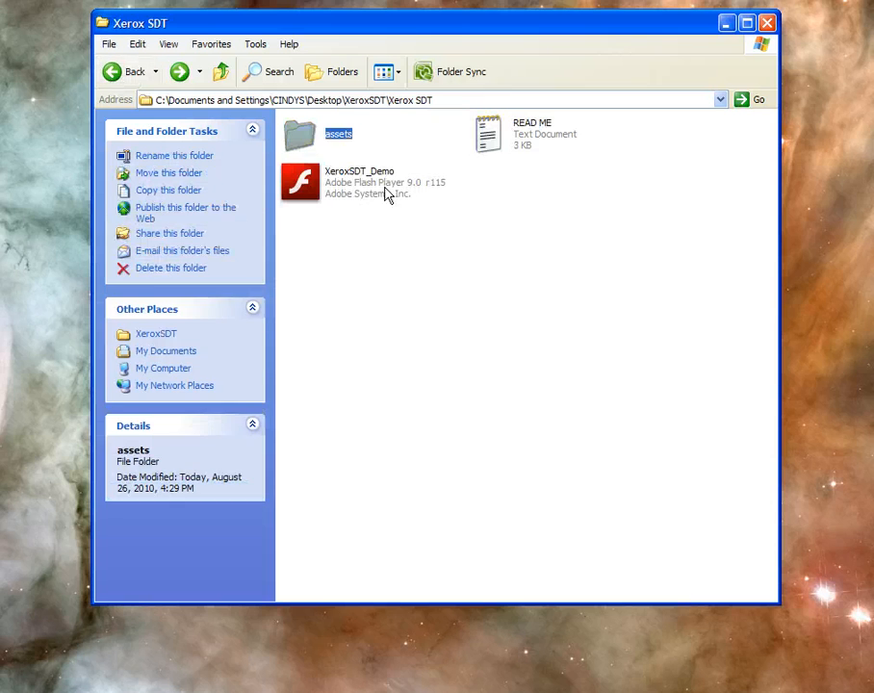
double_click(316, 185)
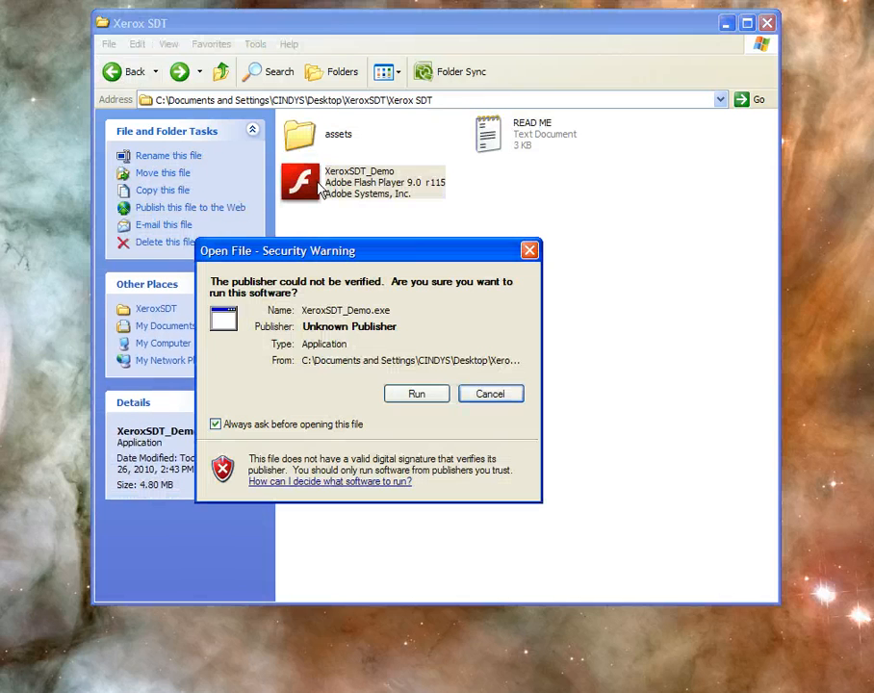
click(420, 393)
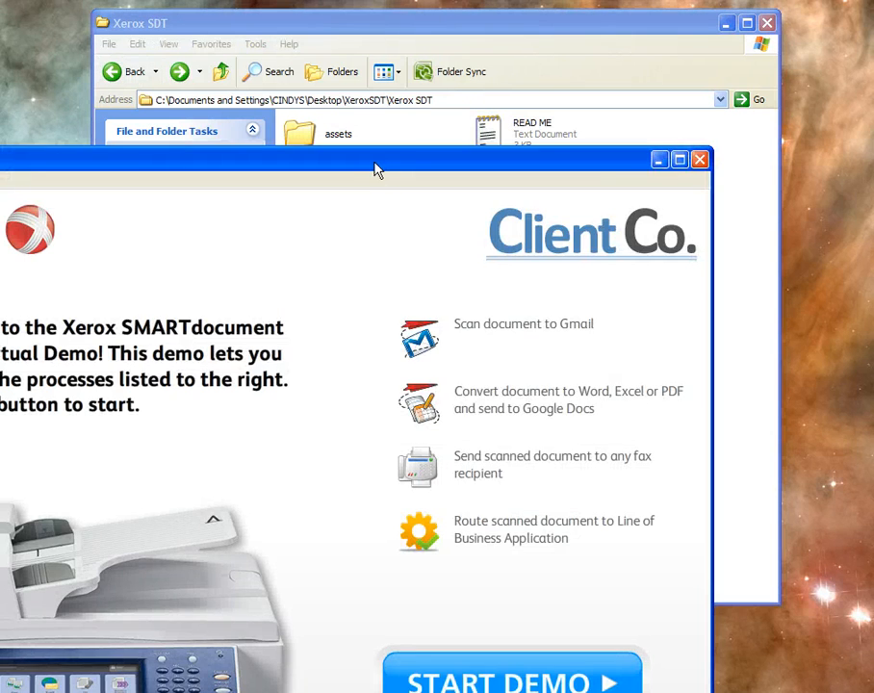
drag(377, 169, 521, 33)
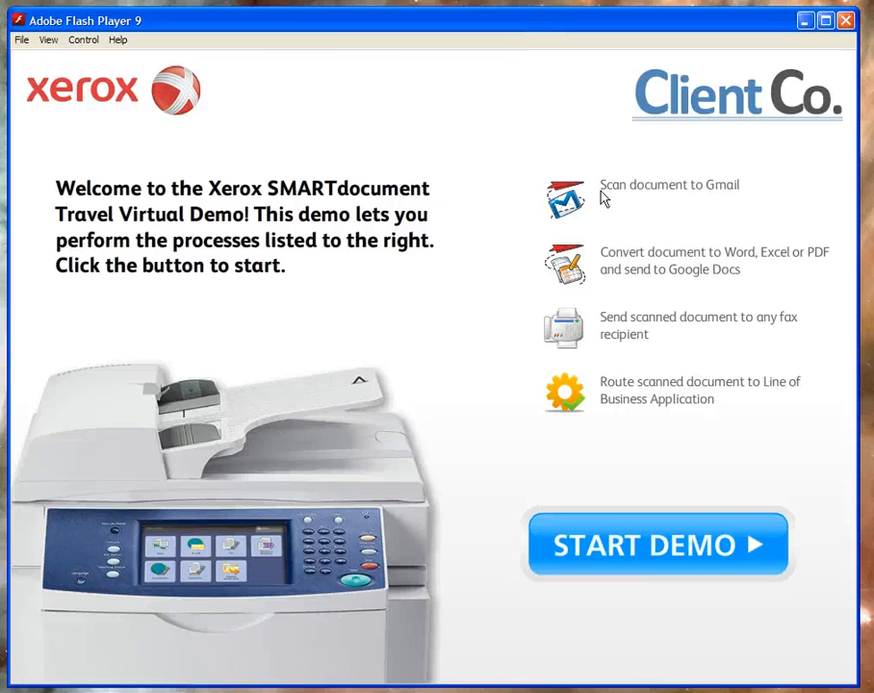
Start the demo, check the Scan to Gmail form, and go back to the Start Workflow screen.
click(628, 541)
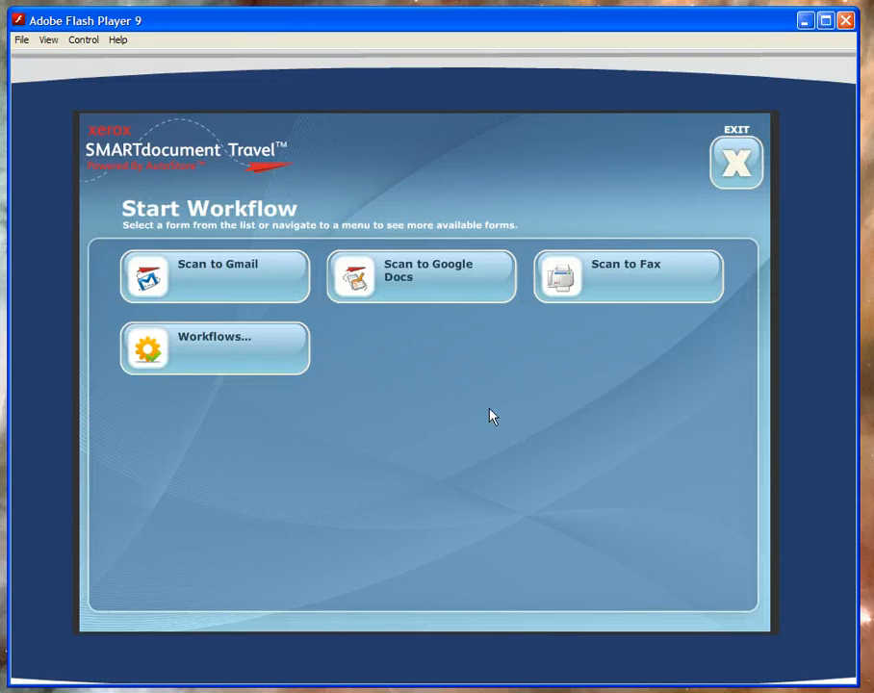
click(225, 279)
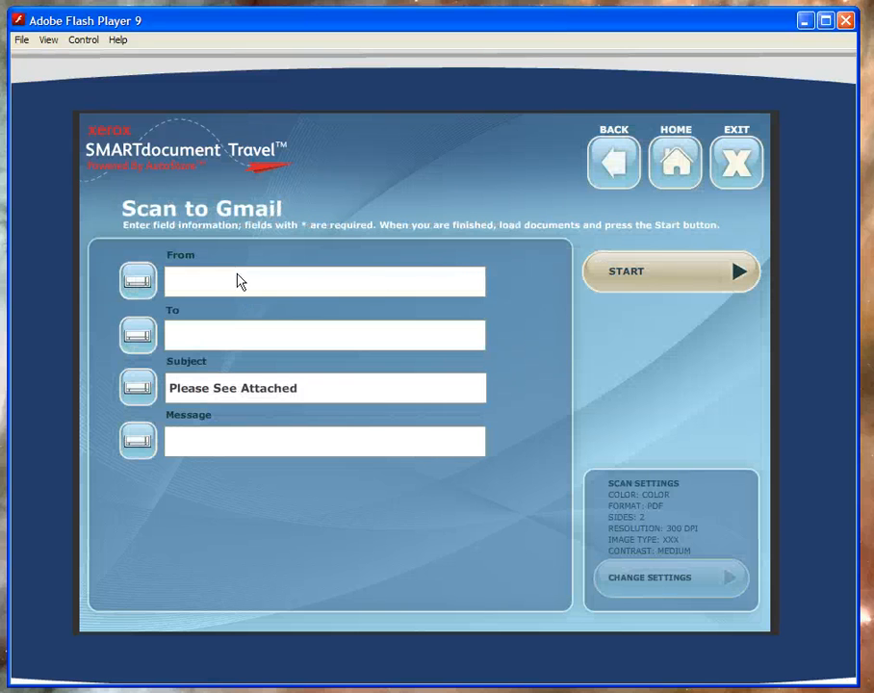
click(614, 160)
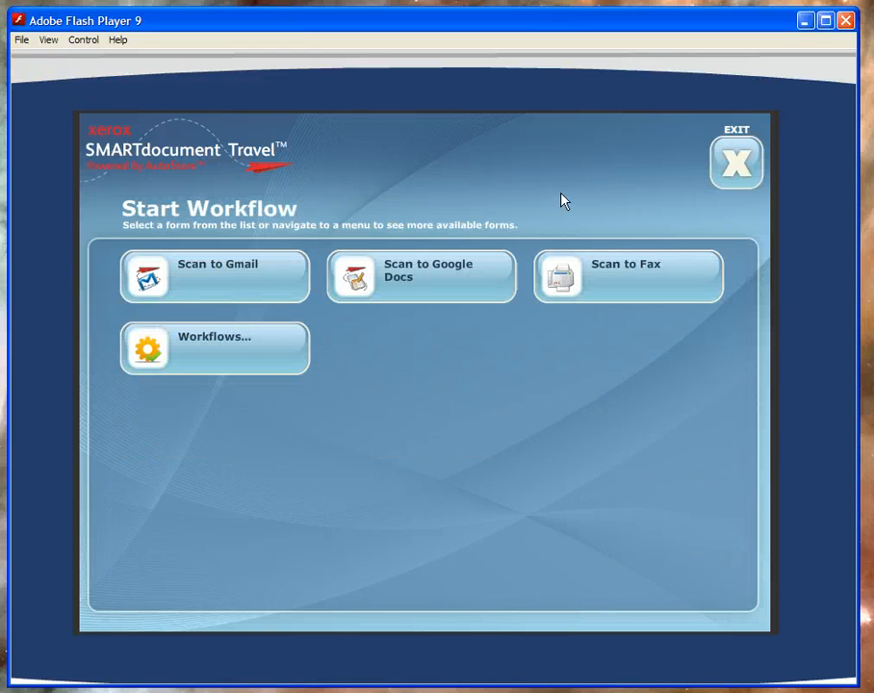